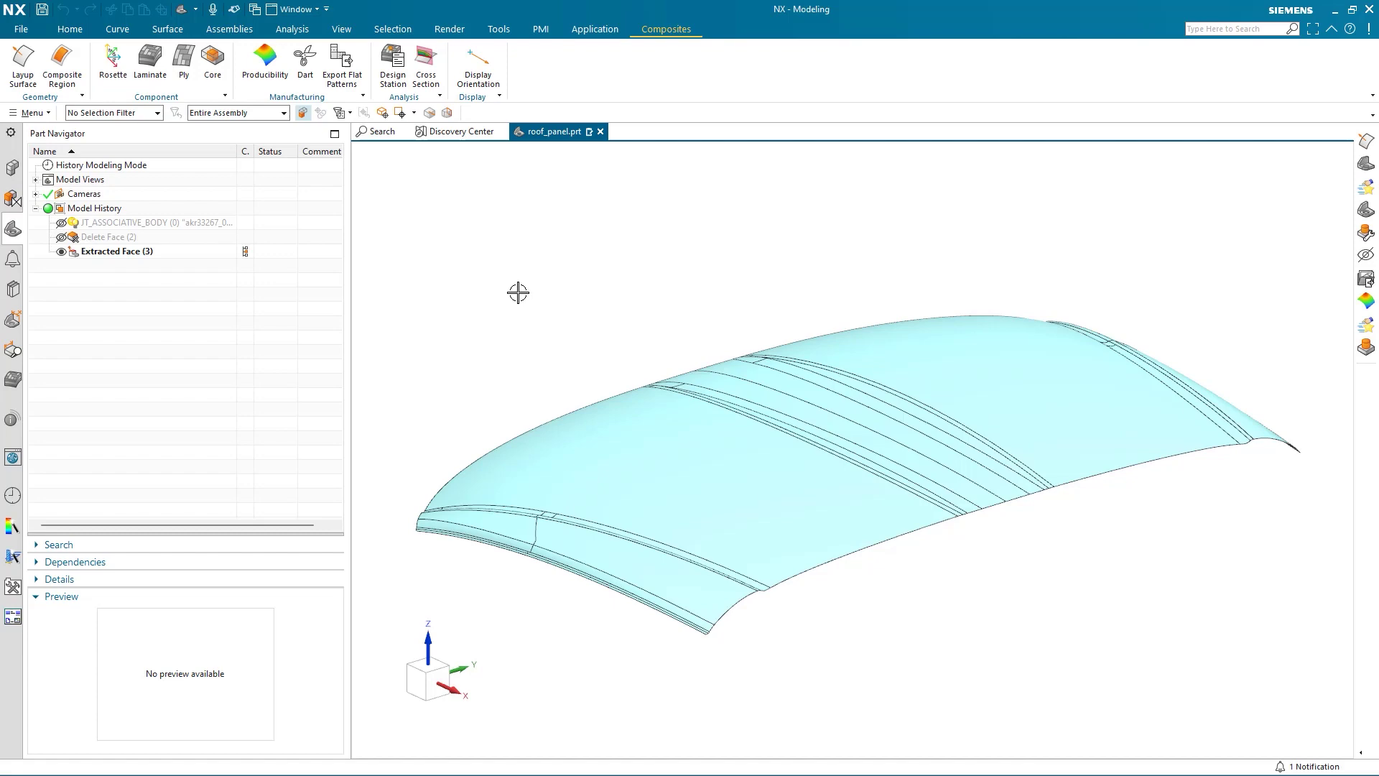
- Create a layup surface from the extracted roof panel sheet body with its direction reversed
{"action": "middle_click_drag", "start_coordinate": [518, 293], "coordinate": [847, 379]}
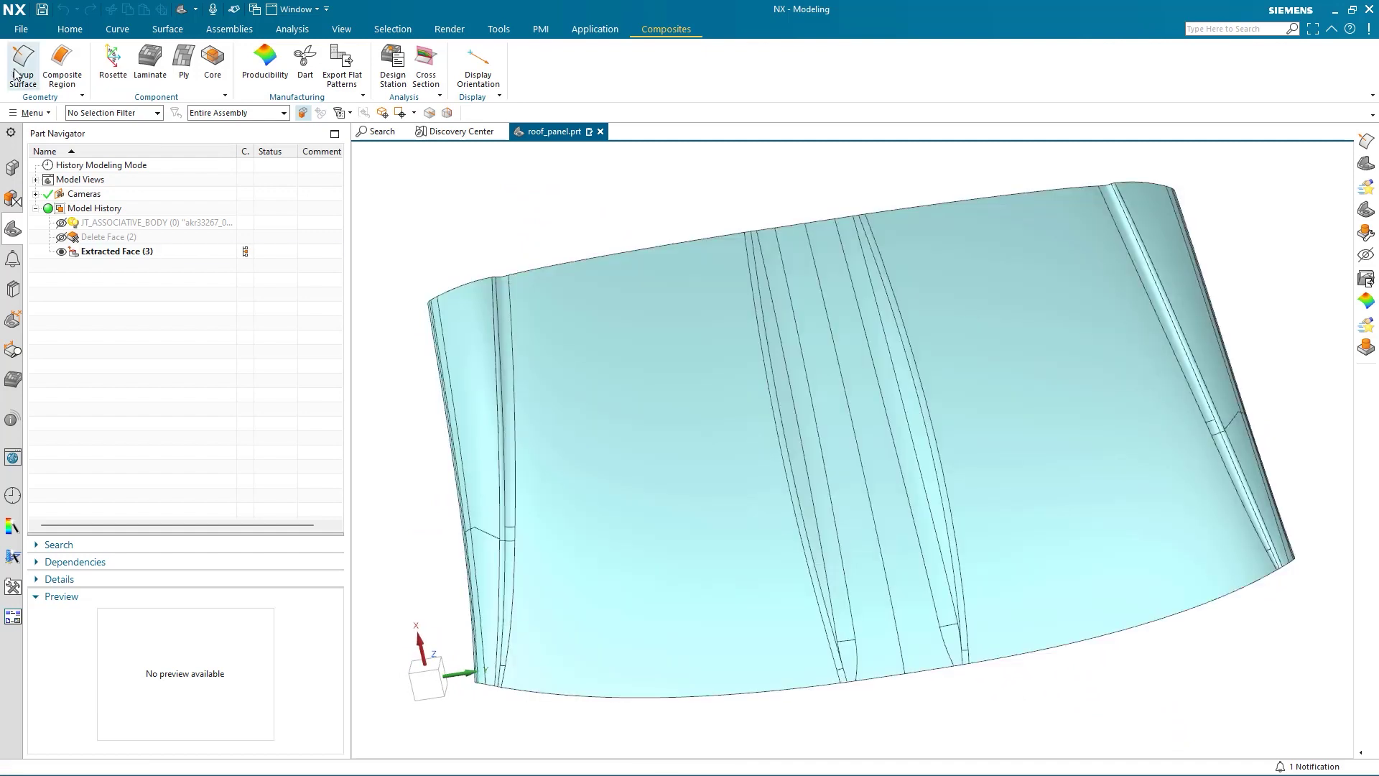
{"action": "left_click", "coordinate": [16, 74]}
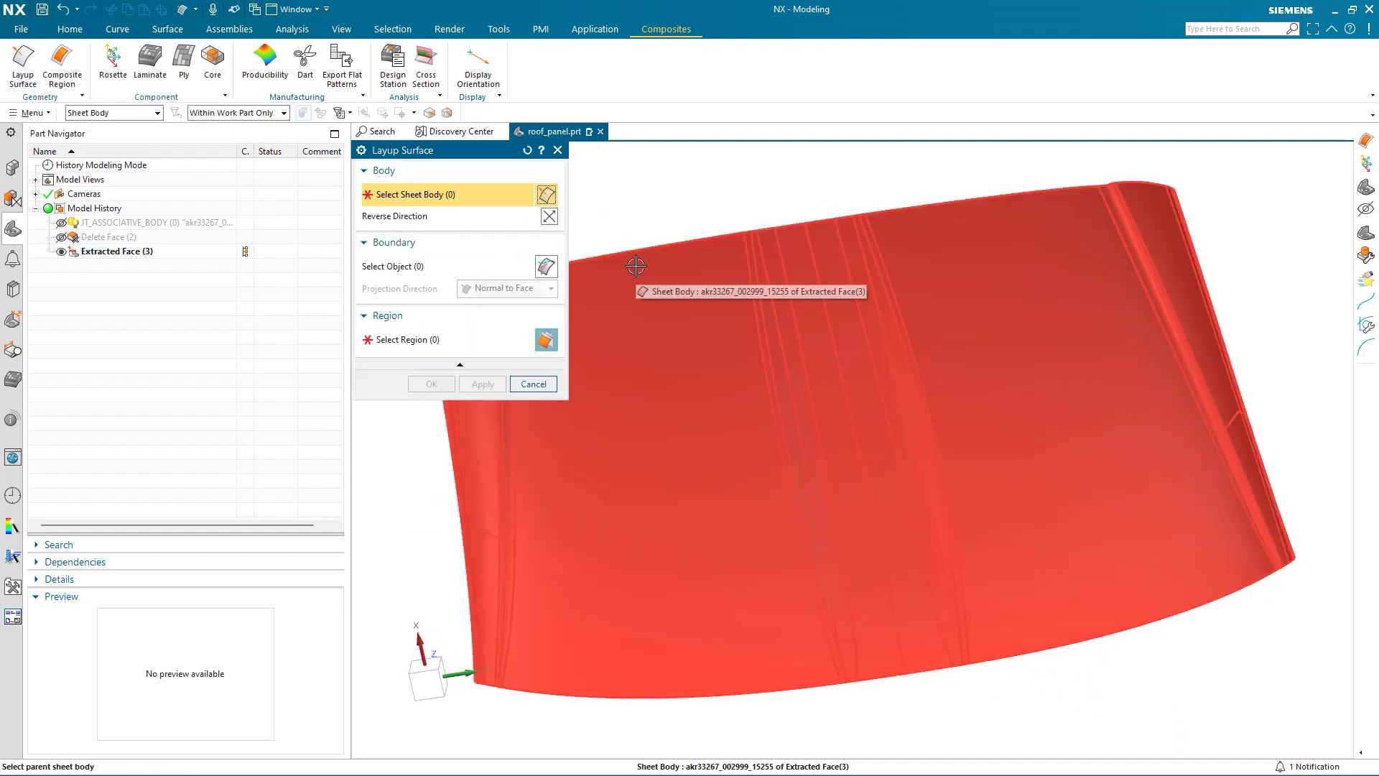
{"action": "left_click", "coordinate": [635, 267]}
{"action": "middle_click_drag", "start_coordinate": [779, 317], "coordinate": [792, 352]}
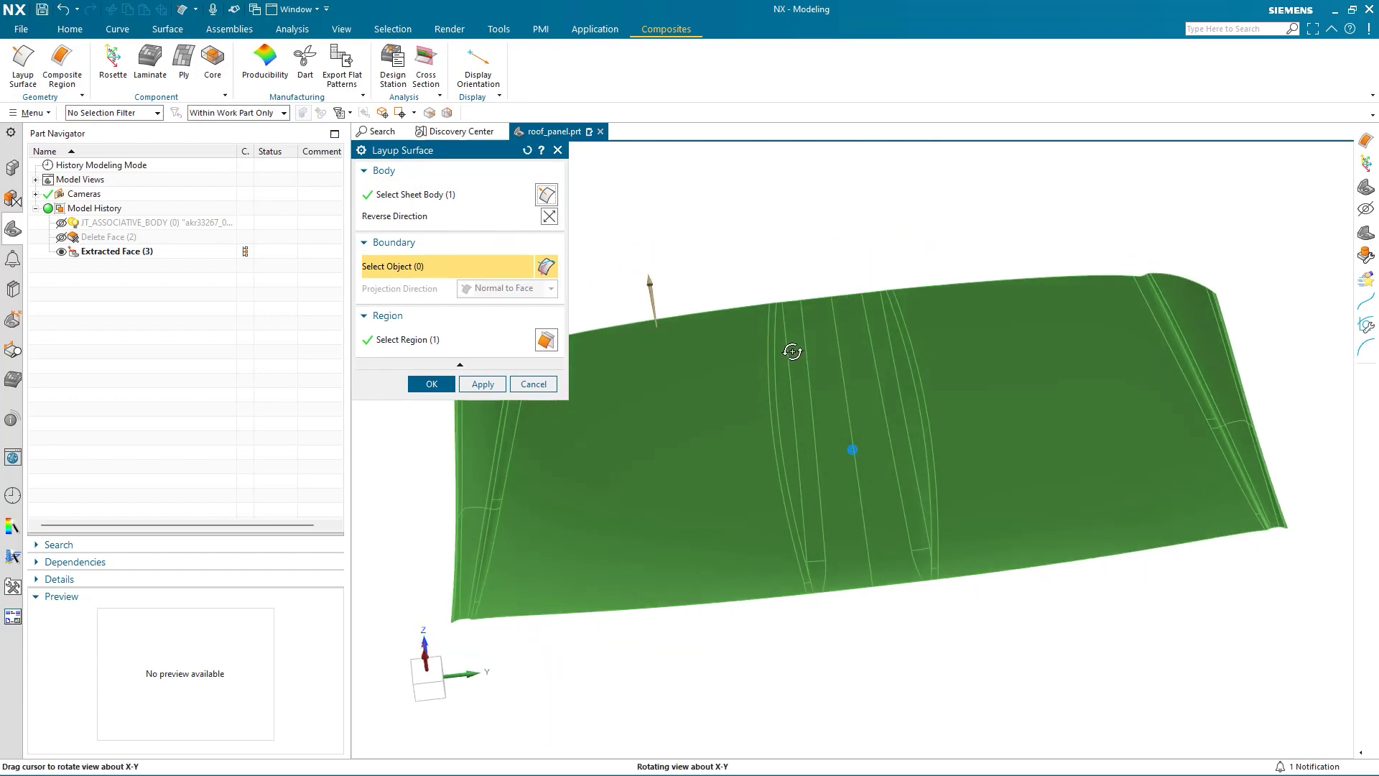
{"action": "left_click", "coordinate": [551, 217]}
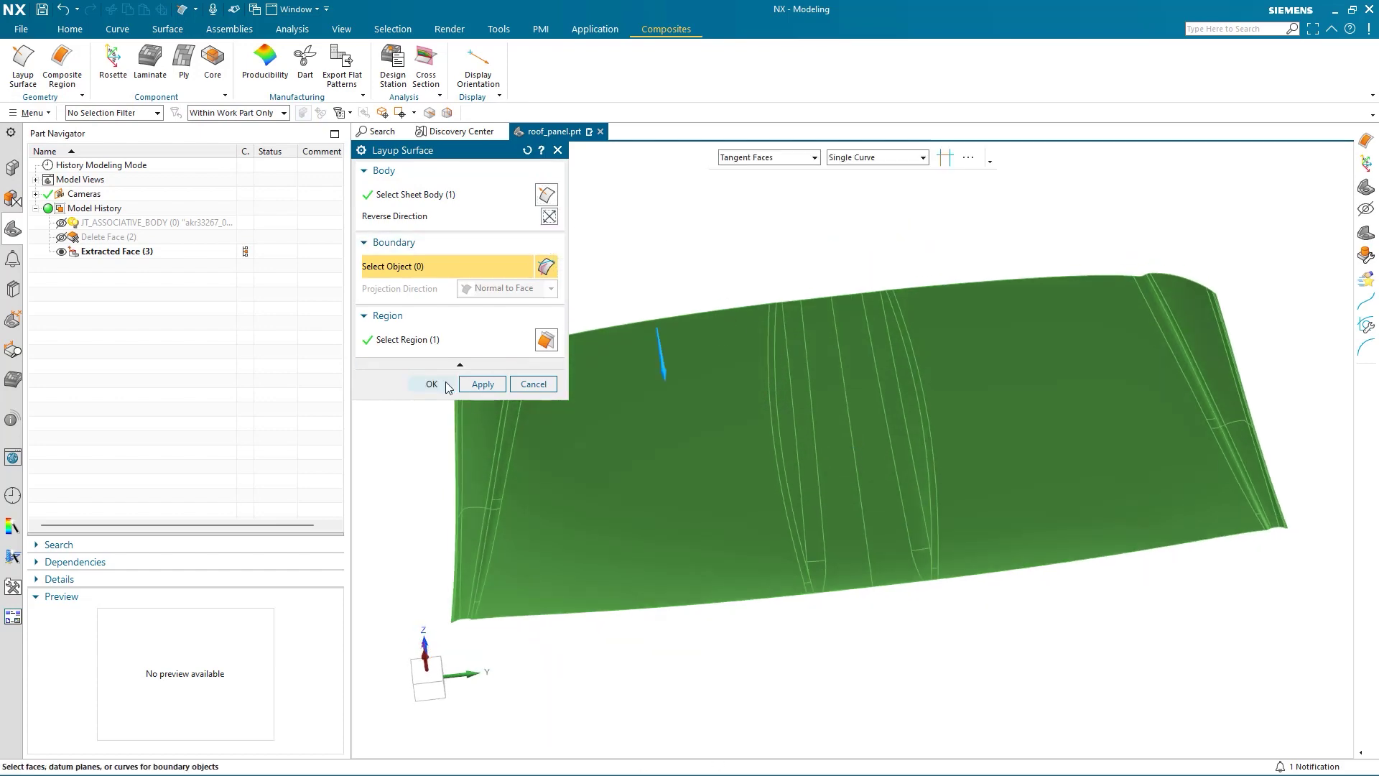
{"action": "left_click", "coordinate": [431, 384]}
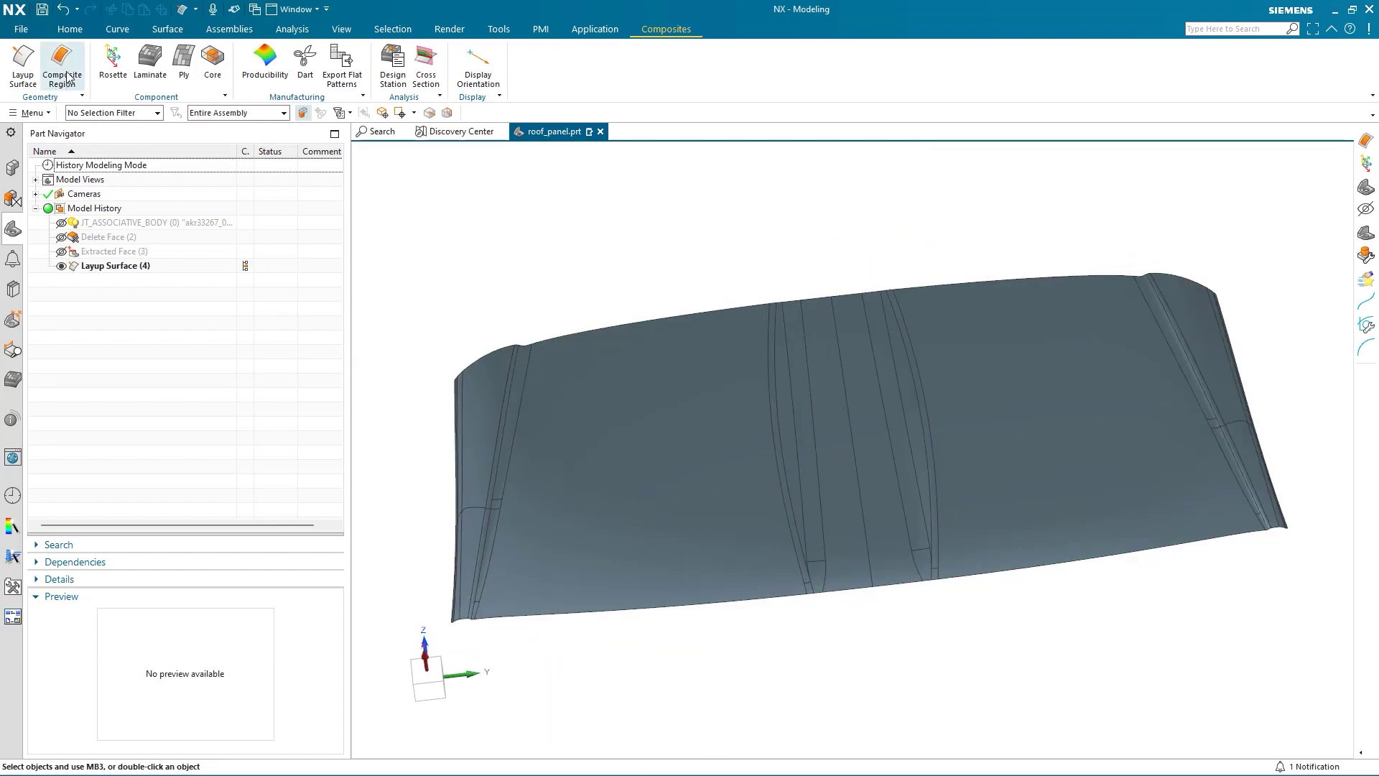
- Create a composite region covering the whole layup surface
{"action": "left_click", "coordinate": [62, 62]}
{"action": "left_click", "coordinate": [631, 323]}
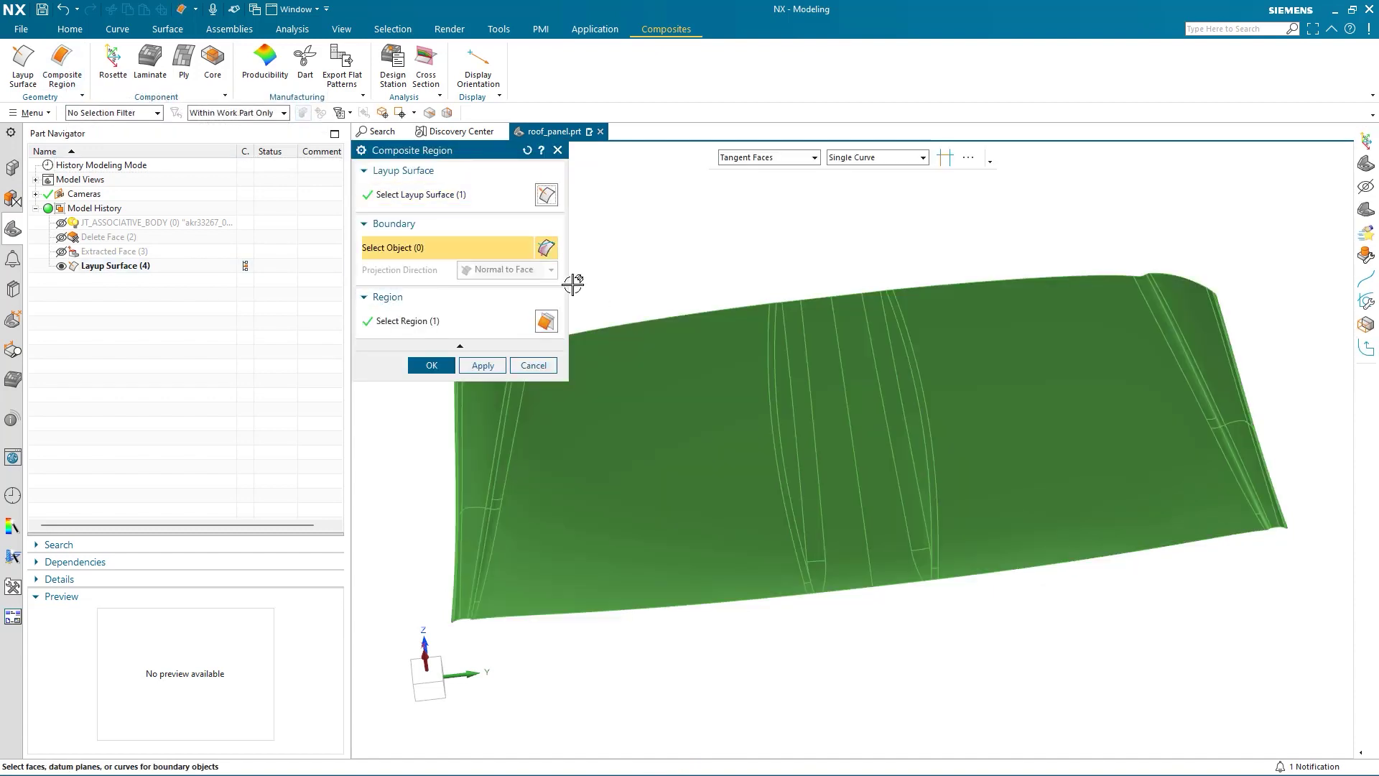
{"action": "left_click", "coordinate": [433, 365]}
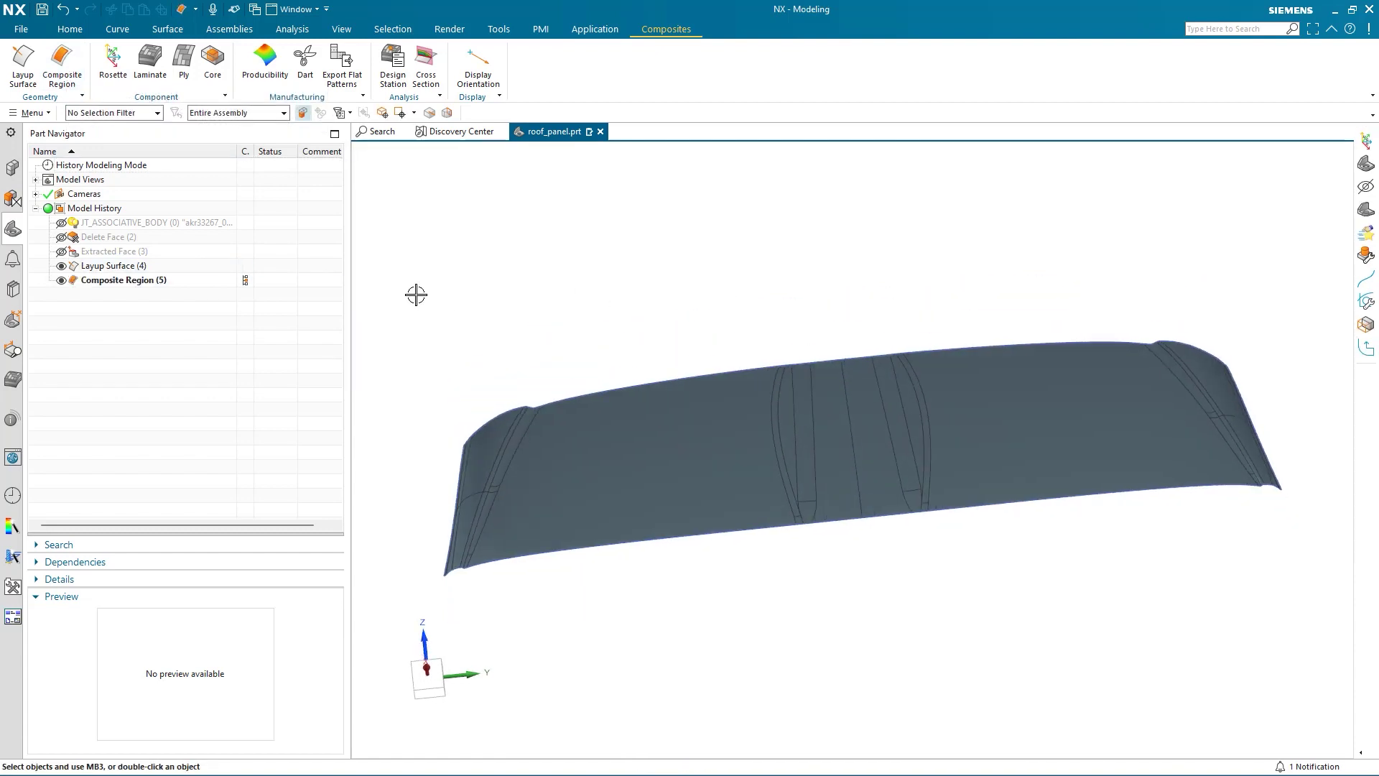
- Try a translational rosette with its coordinate system placed on the panel's edge near the middle and rotated
{"action": "left_click", "coordinate": [123, 82]}
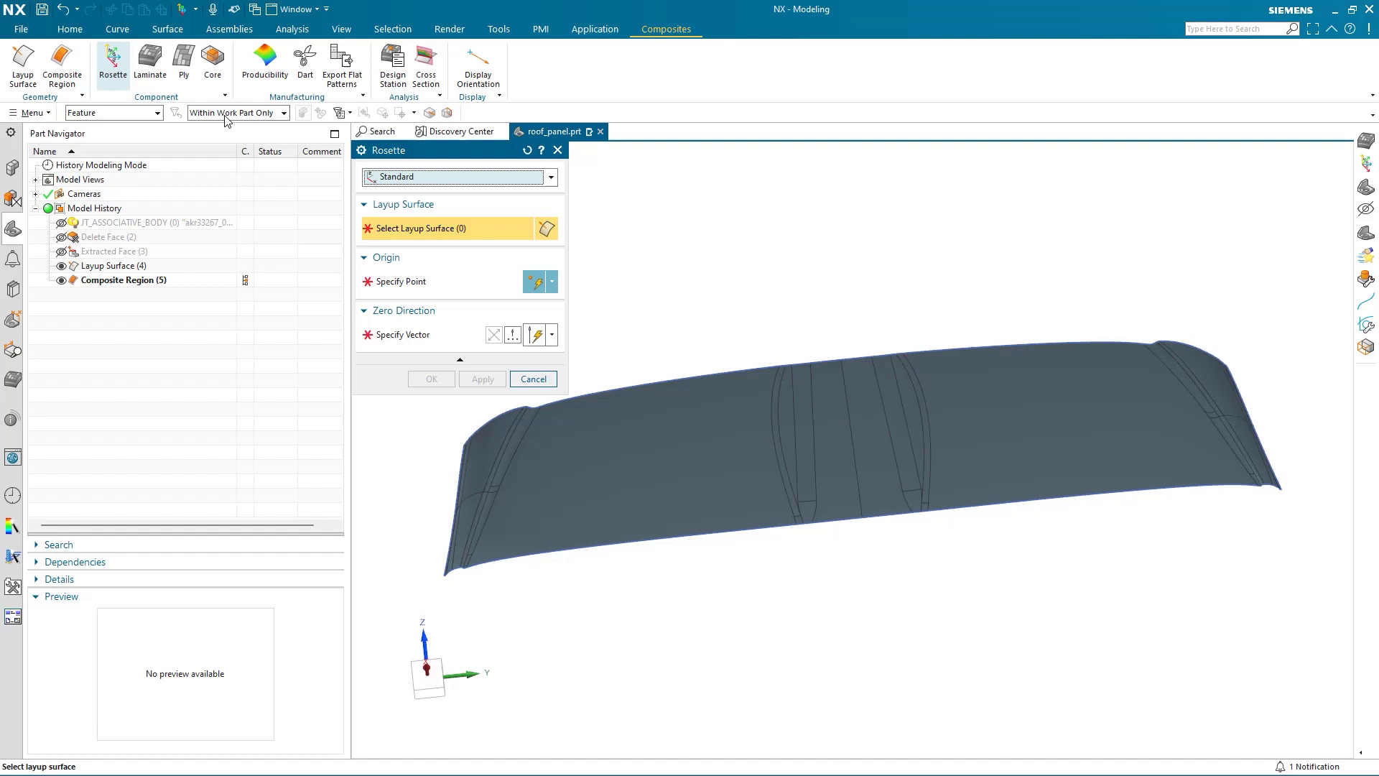
{"action": "left_click", "coordinate": [551, 178]}
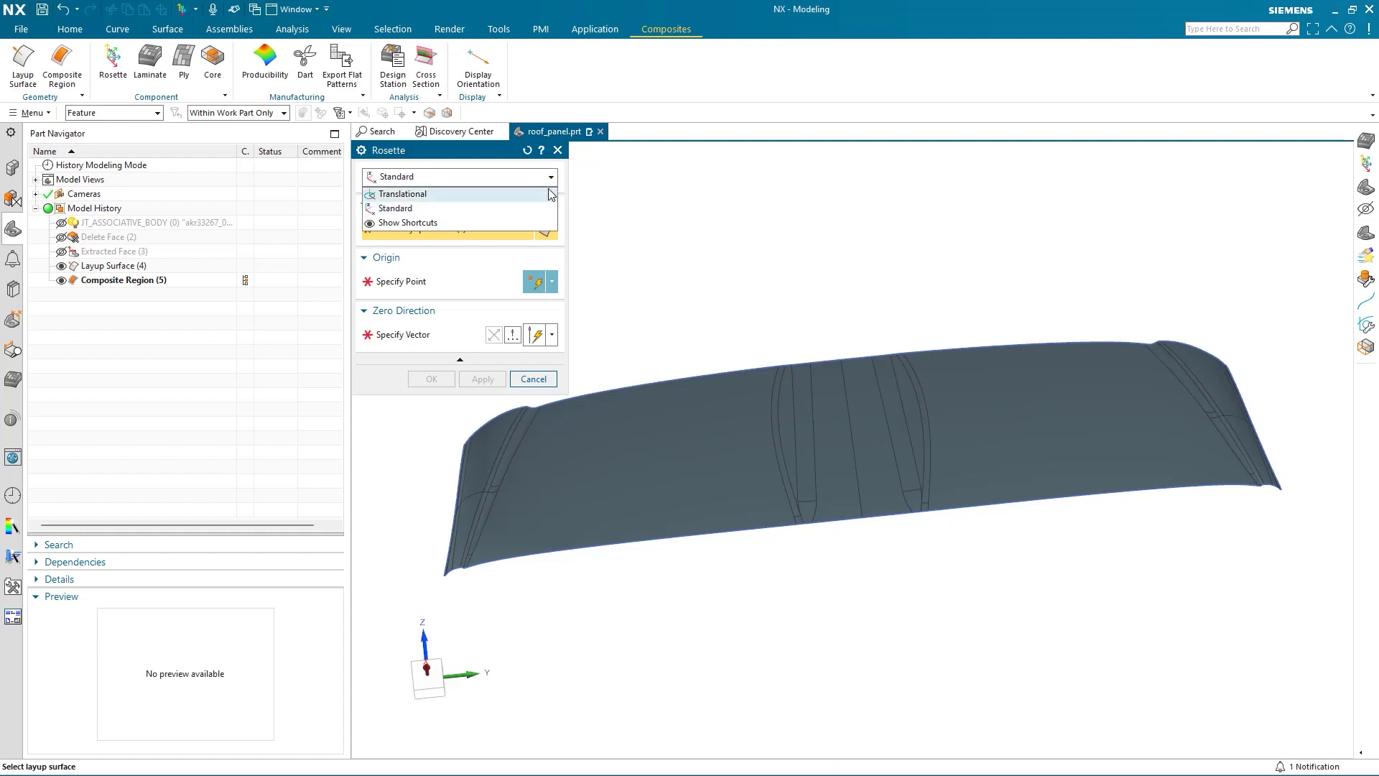
{"action": "left_click", "coordinate": [402, 191]}
{"action": "scroll", "coordinate": [869, 323], "scroll_direction": "up", "scroll_amount": 3}
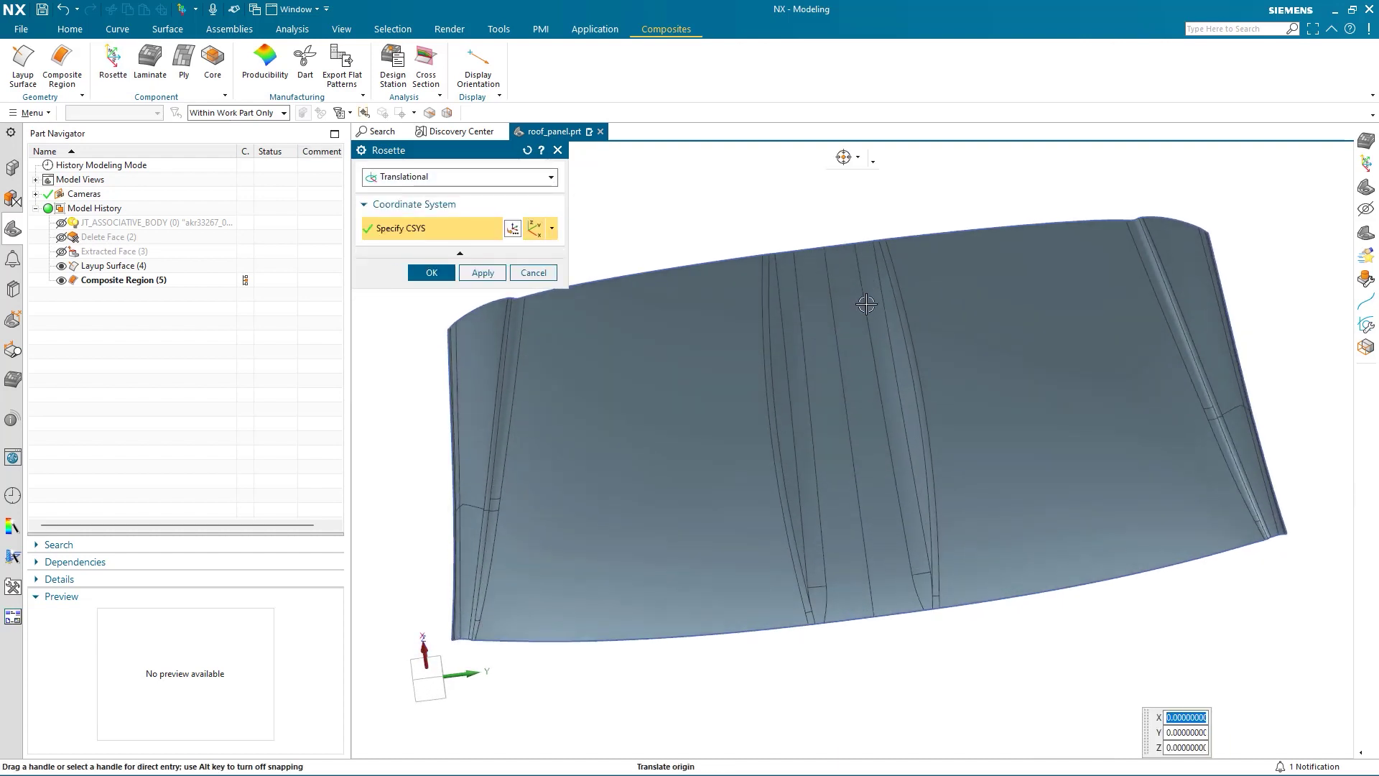
{"action": "left_click", "coordinate": [831, 263]}
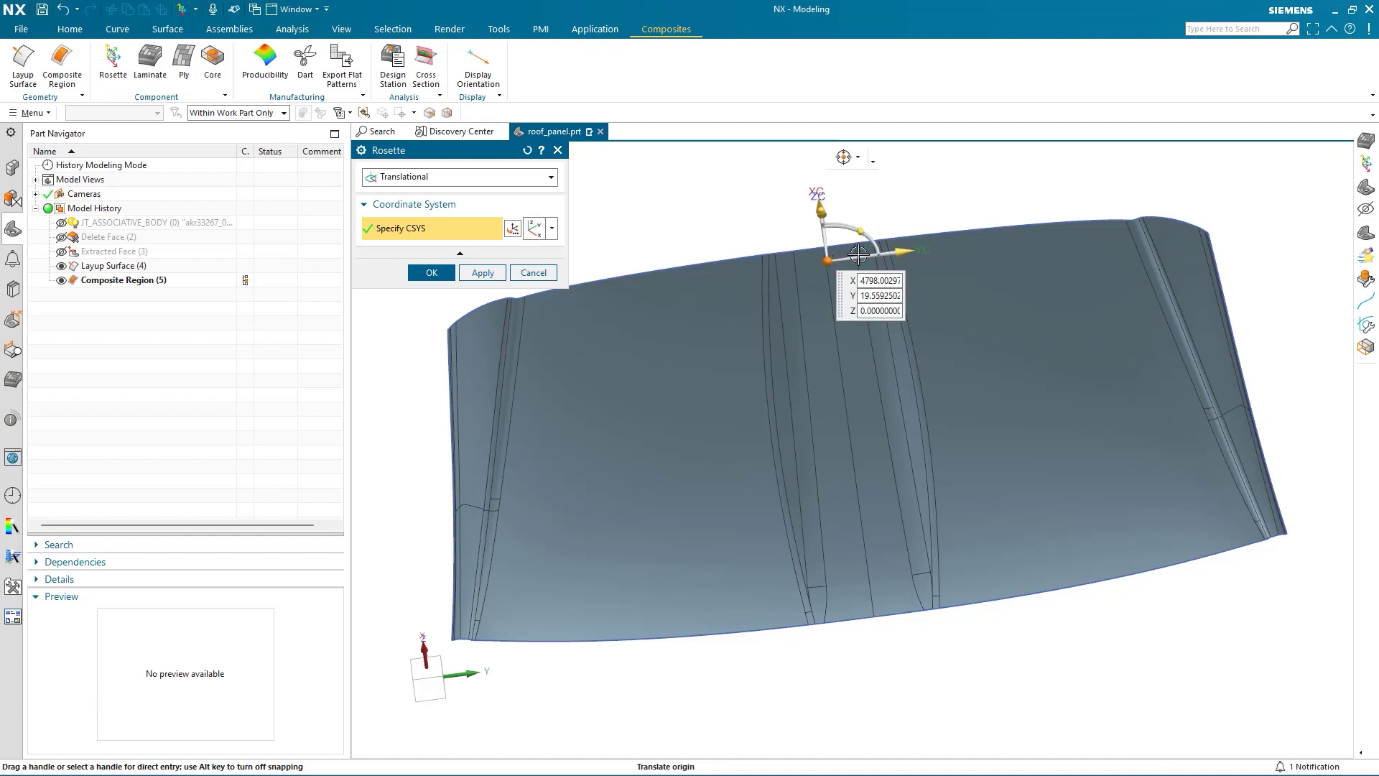
{"action": "left_click_drag", "start_coordinate": [859, 233], "coordinate": [737, 291]}
- Create a Standard rosette on the layup surface, with its origin on the panel's edge near the middle and a specified zero direction
{"action": "left_click", "coordinate": [445, 177]}
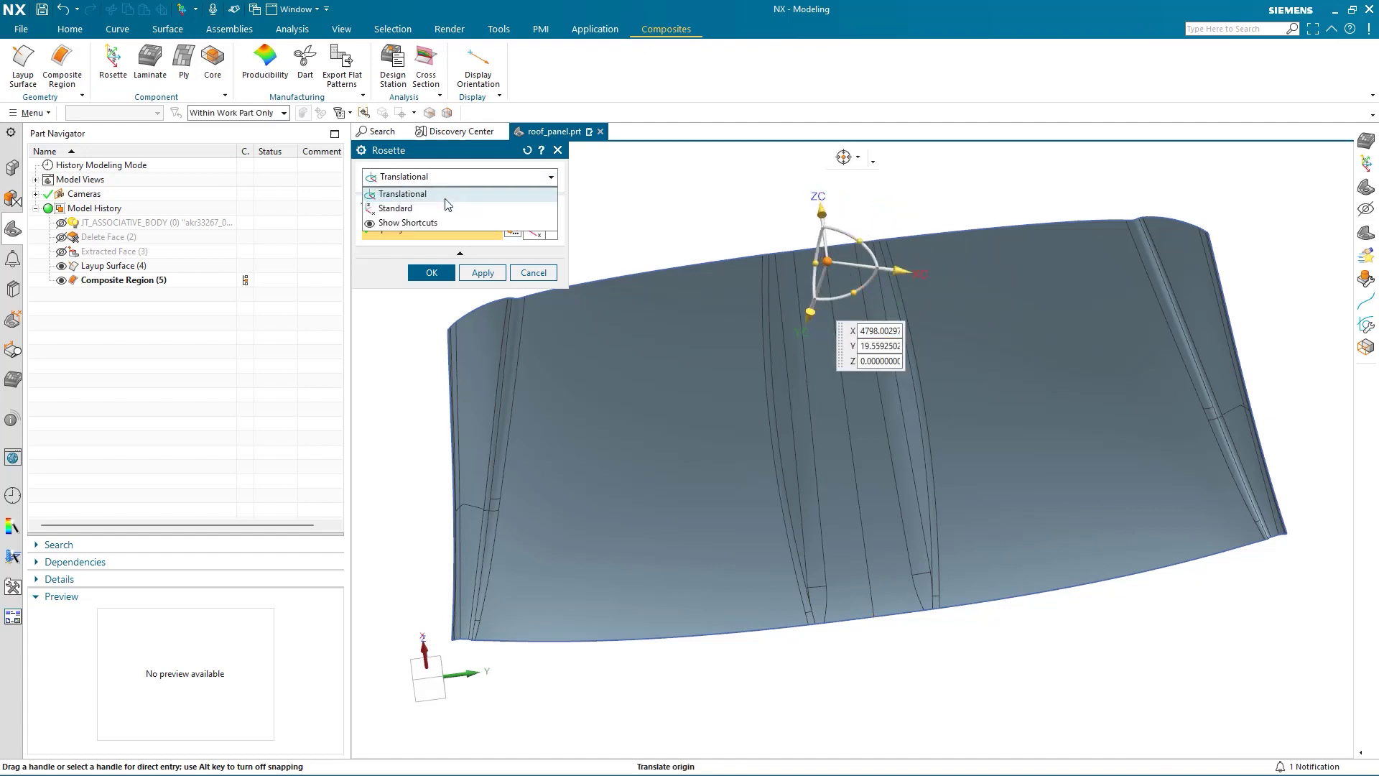
{"action": "left_click", "coordinate": [445, 208]}
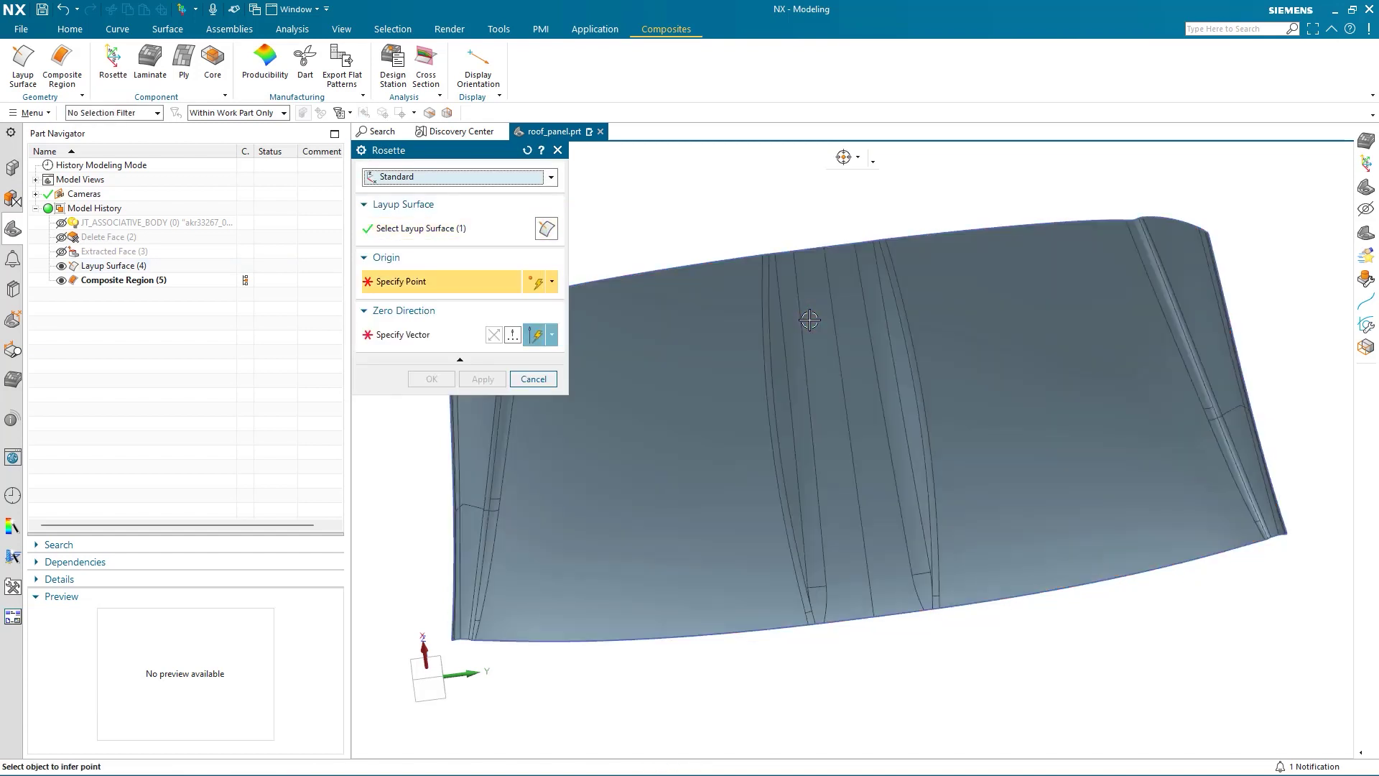
{"action": "left_click", "coordinate": [826, 256]}
{"action": "middle_click_drag", "start_coordinate": [810, 632], "coordinate": [868, 467]}
{"action": "left_click", "coordinate": [709, 369]}
{"action": "left_click", "coordinate": [431, 378]}
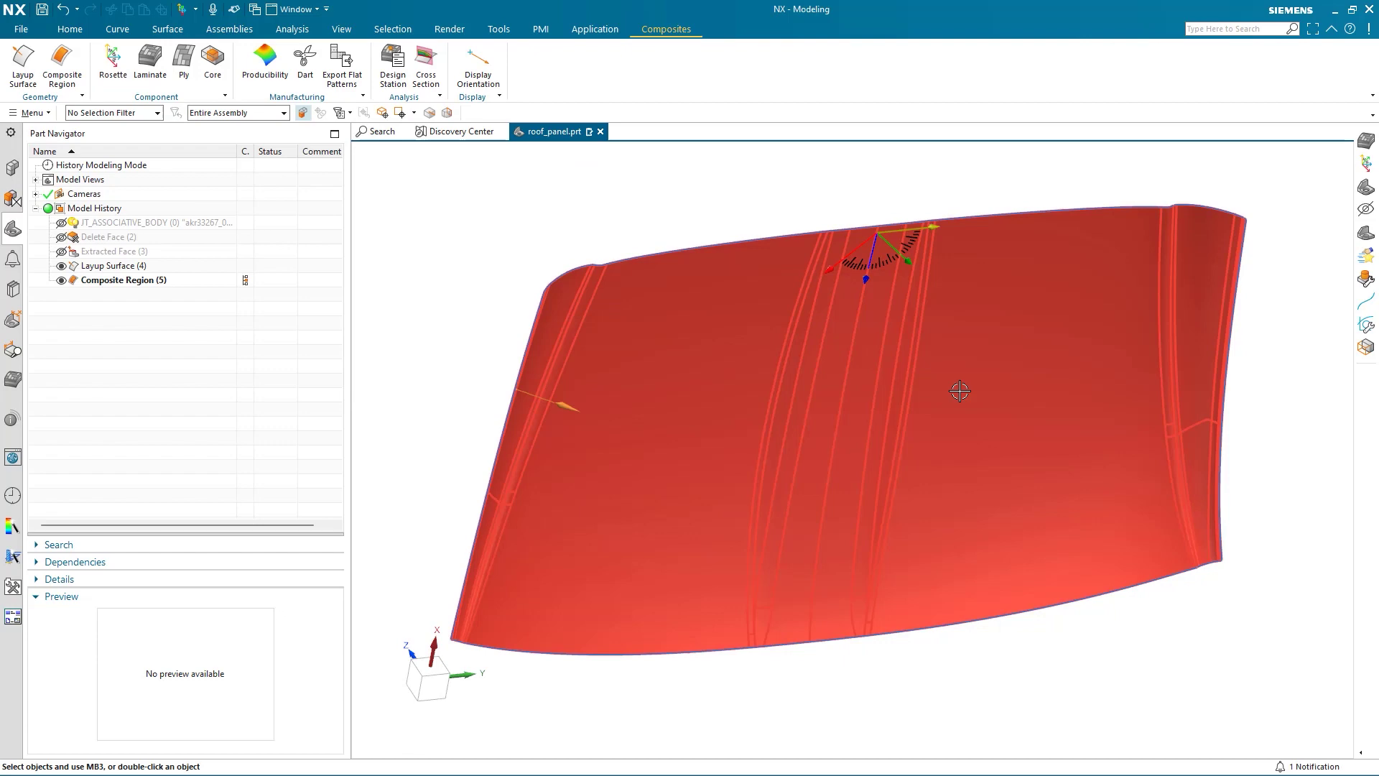
- Create a laminate from the layup surface and the rosette
{"action": "middle_click_drag", "start_coordinate": [961, 477], "coordinate": [829, 206]}
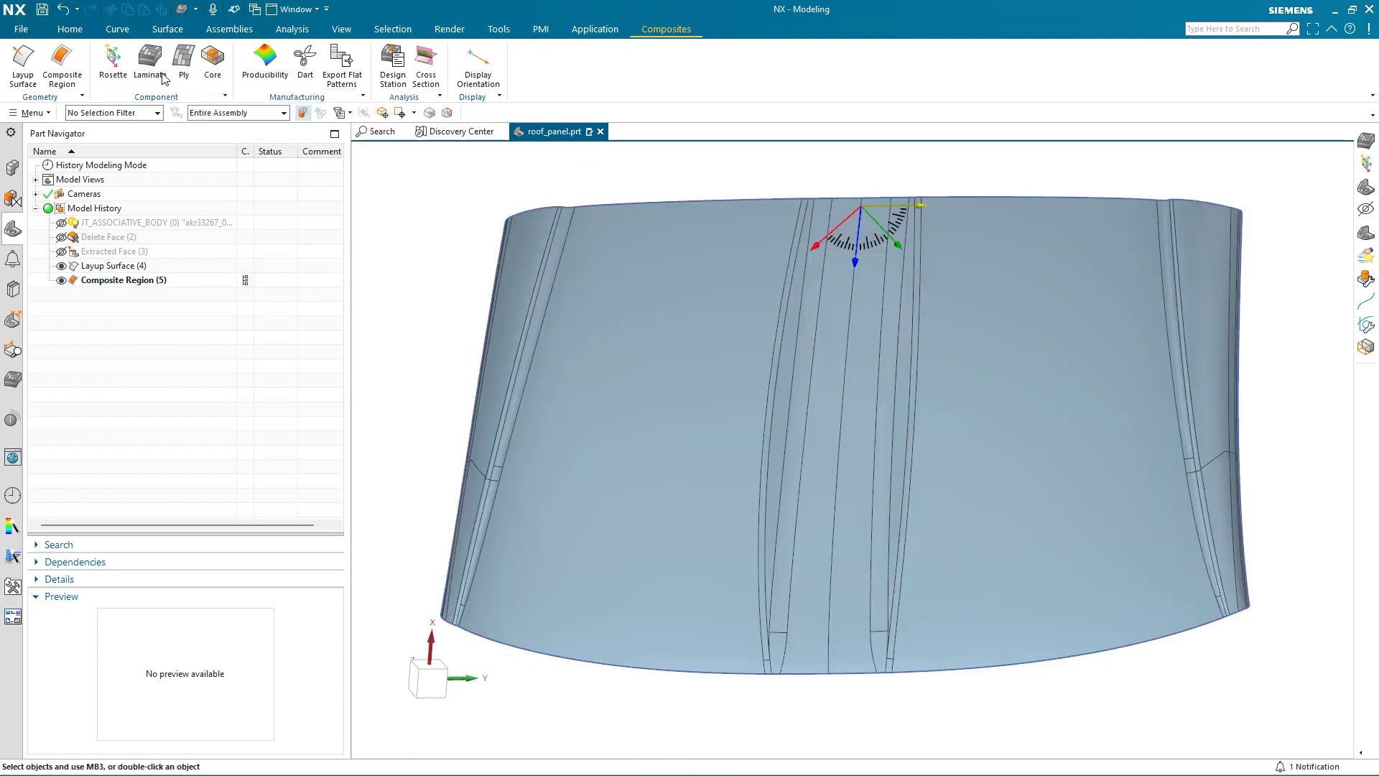
{"action": "left_click", "coordinate": [150, 59]}
{"action": "left_click", "coordinate": [697, 290]}
{"action": "left_click", "coordinate": [837, 238]}
{"action": "left_click", "coordinate": [431, 291]}
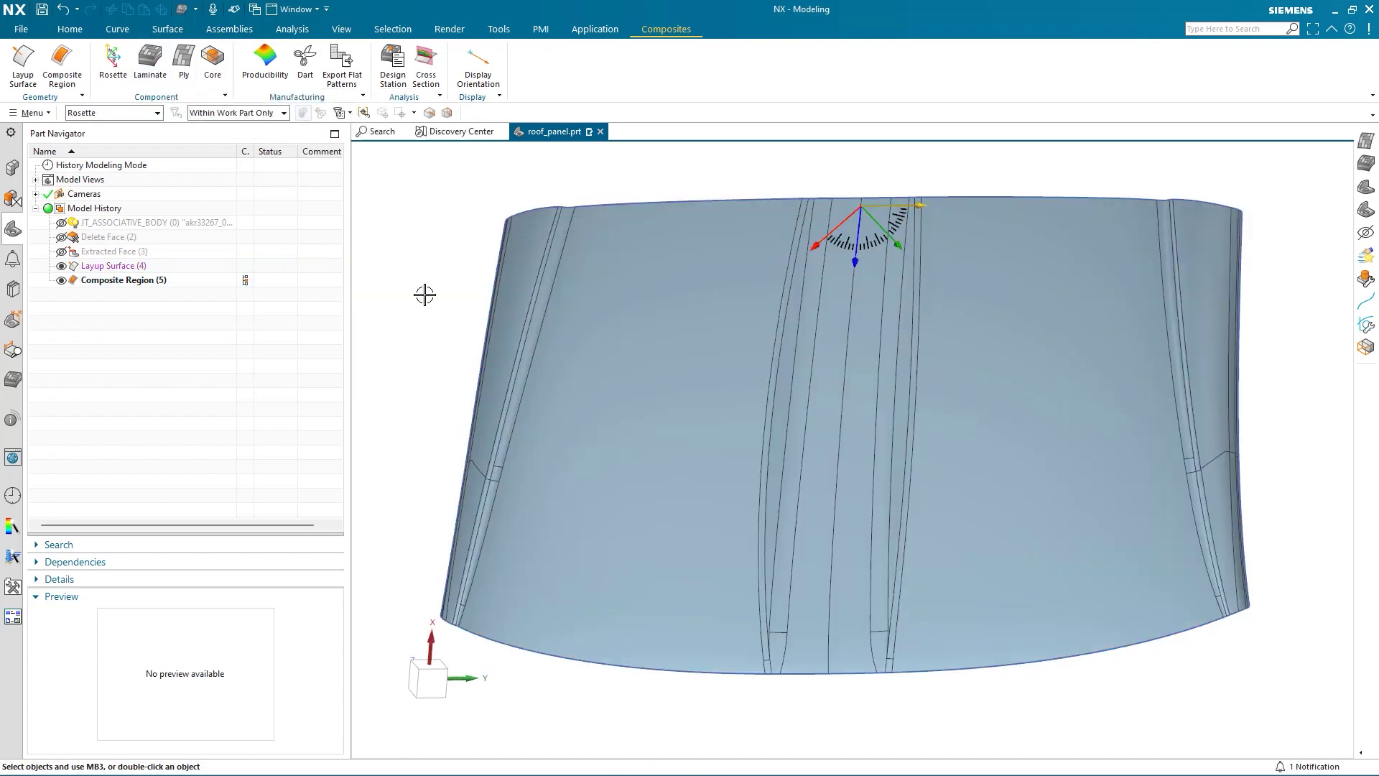
- Show the composite structure and define a ply on the composite region with orientation 0
{"action": "left_click", "coordinate": [8, 381]}
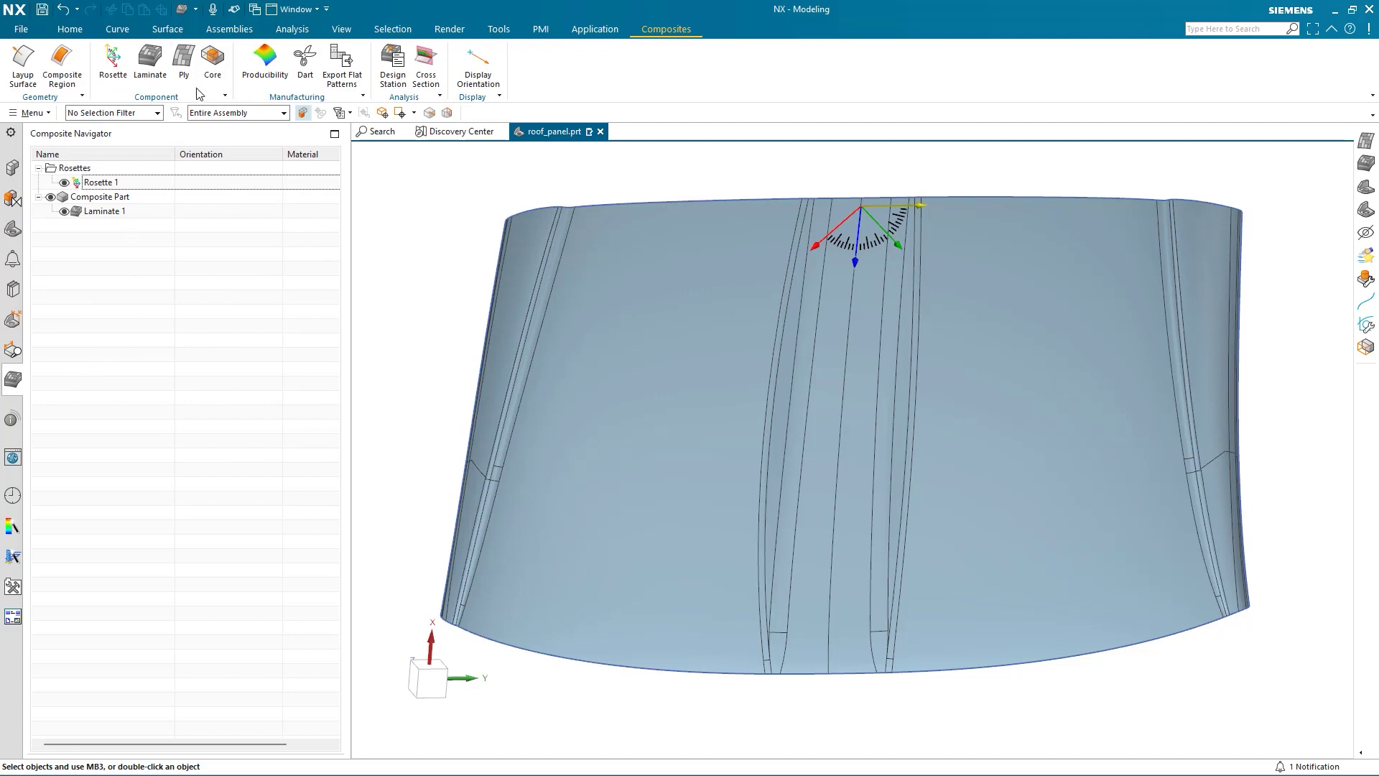
{"action": "left_click", "coordinate": [184, 59]}
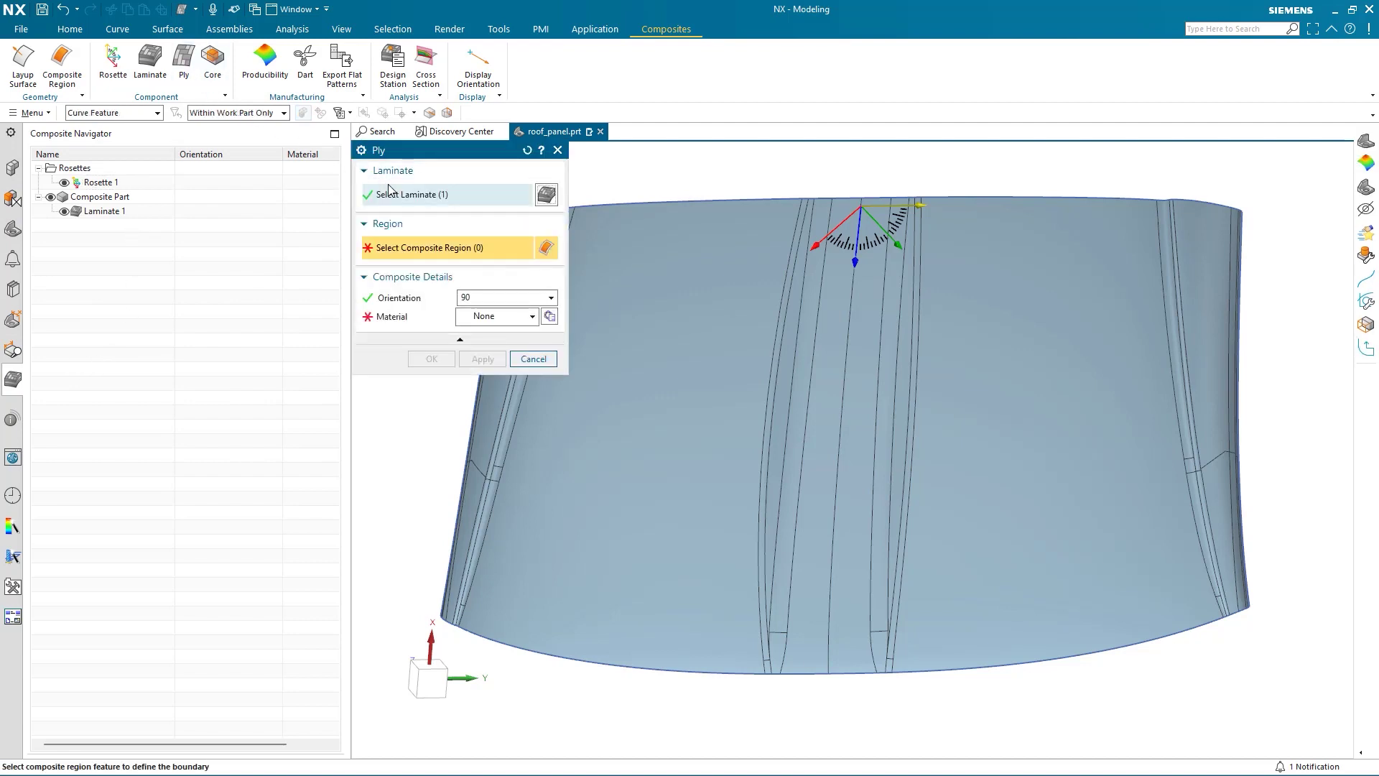
{"action": "left_click", "coordinate": [794, 199]}
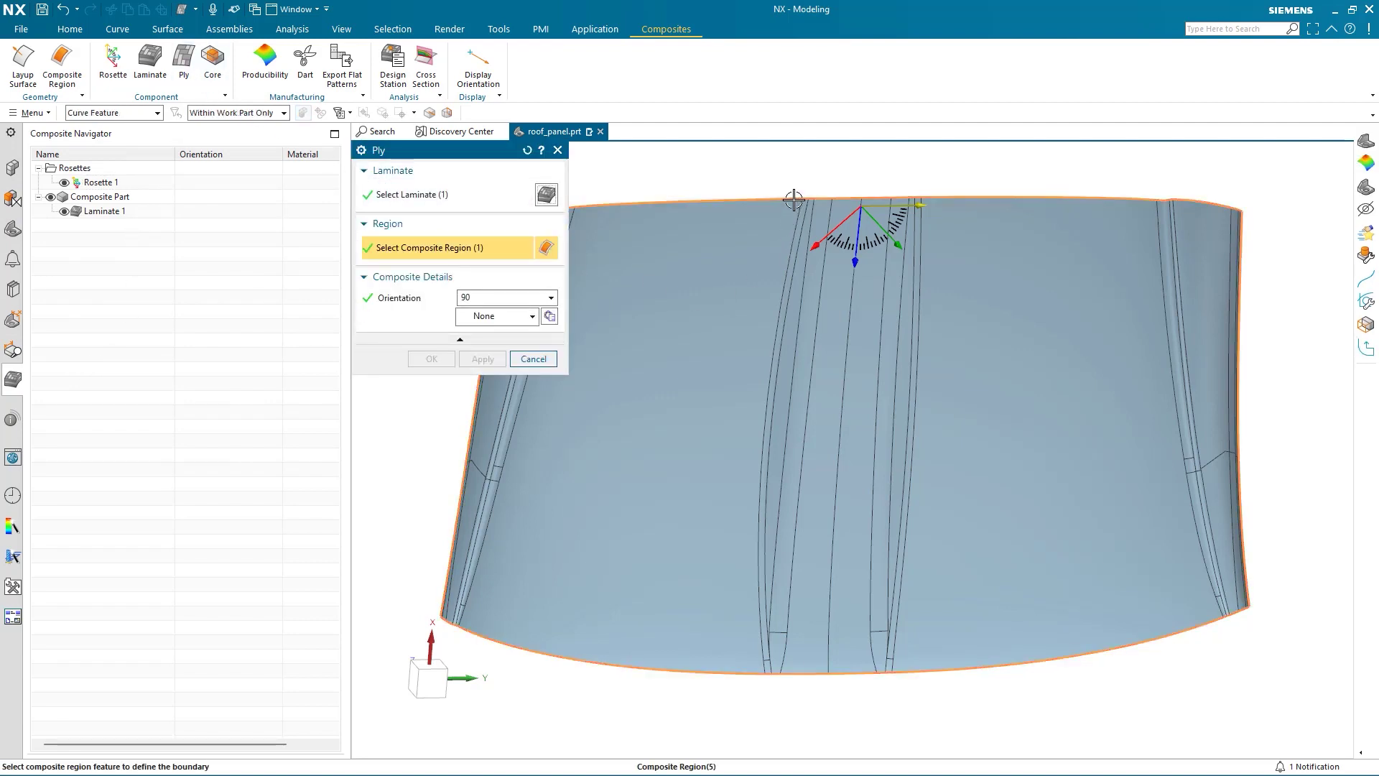
{"action": "left_click", "coordinate": [540, 300]}
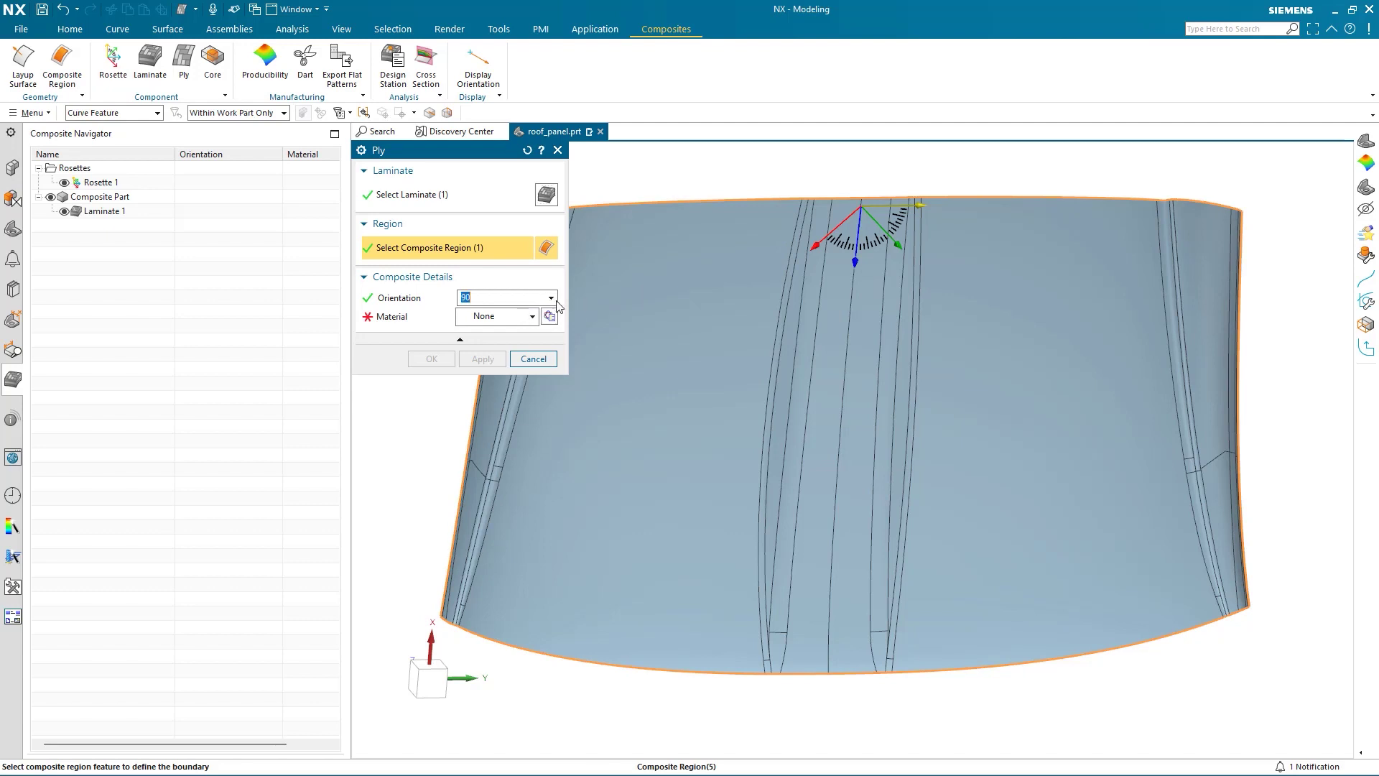
{"action": "left_click", "coordinate": [554, 300]}
{"action": "left_click", "coordinate": [535, 314]}
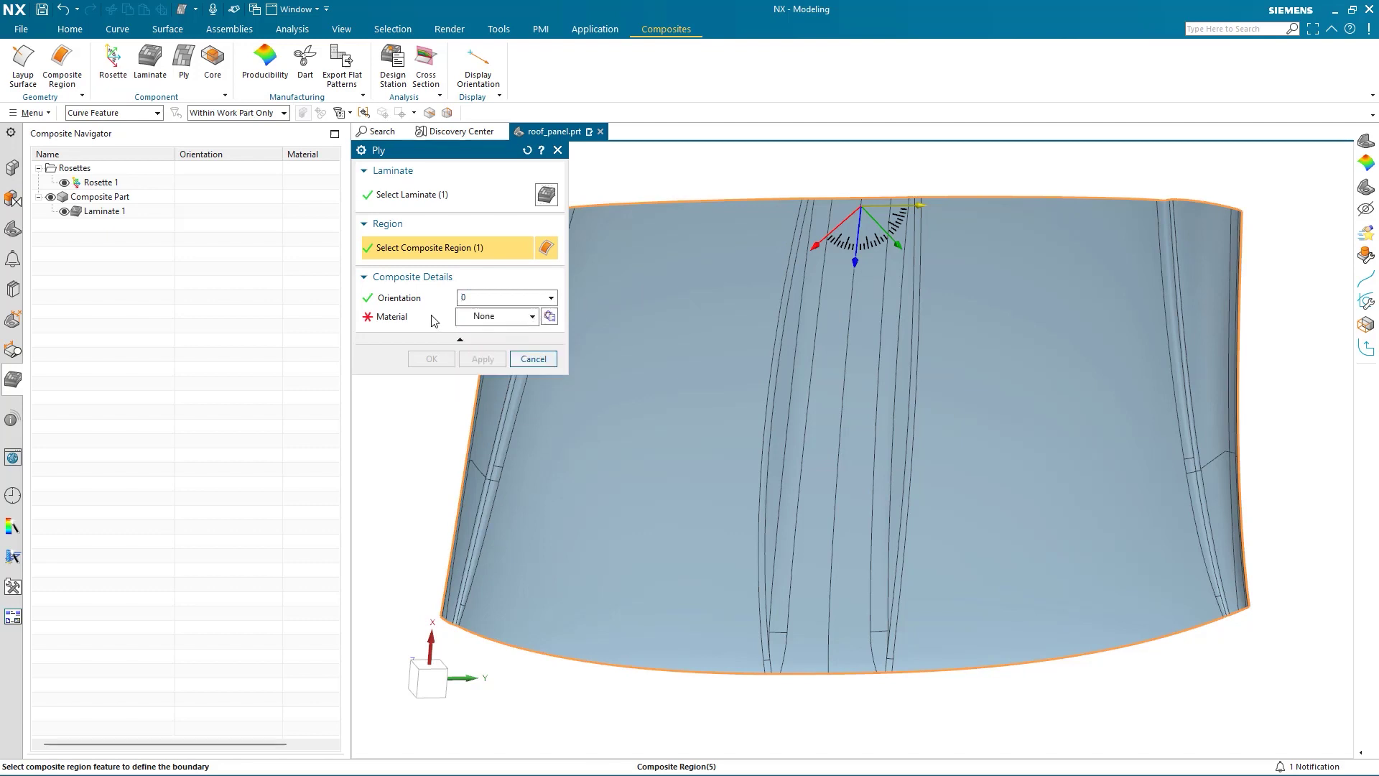
- Start a new local composite material for the ply and name it "Woven Composite"
{"action": "left_click", "coordinate": [490, 318]}
{"action": "left_click", "coordinate": [548, 320]}
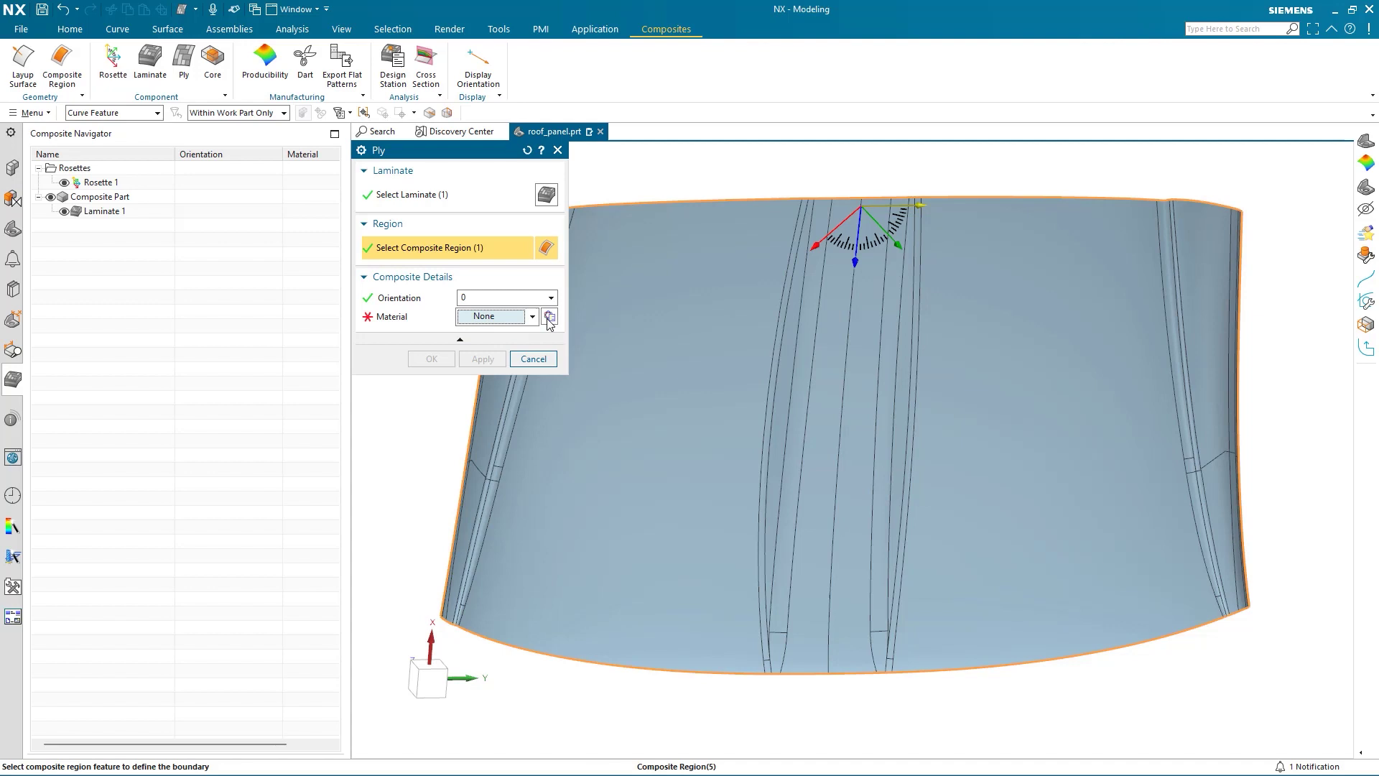
{"action": "left_click", "coordinate": [548, 319]}
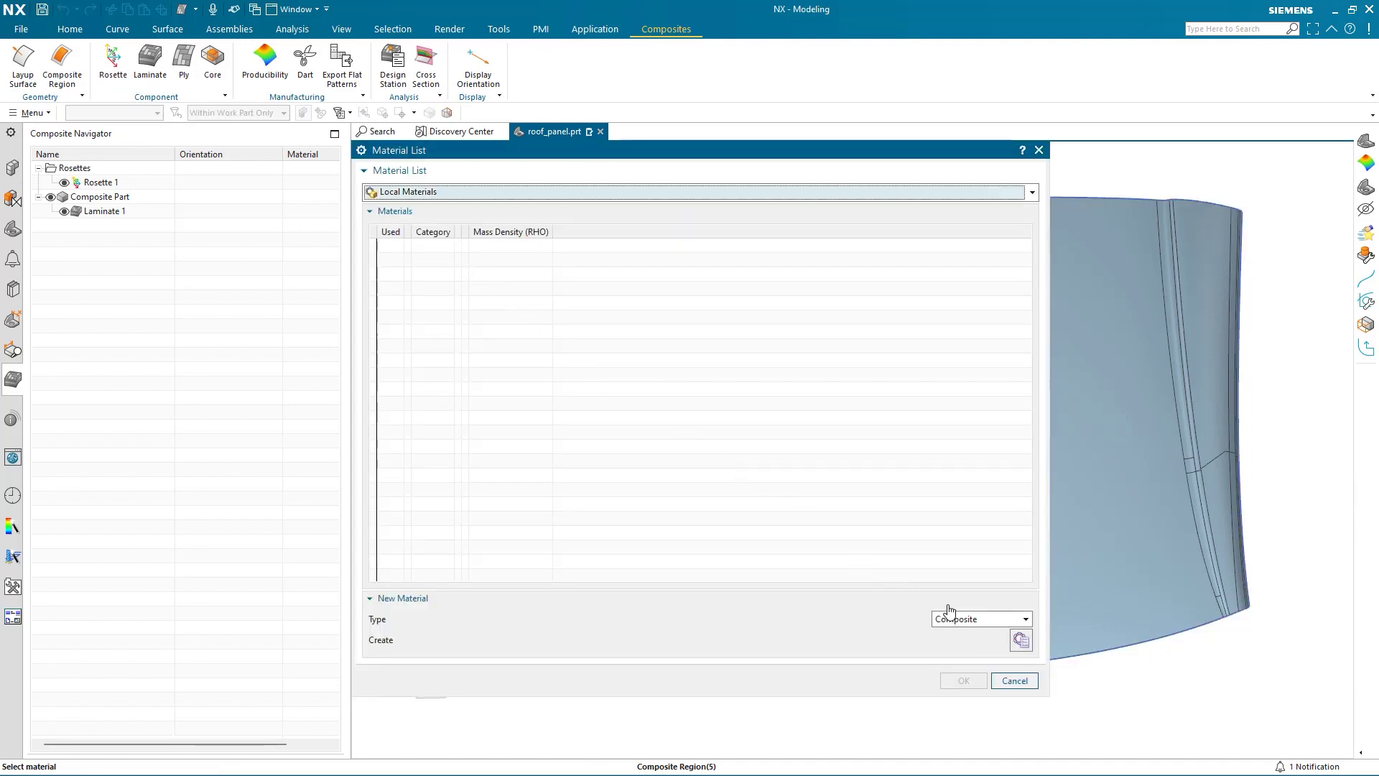
{"action": "left_click", "coordinate": [1021, 641]}
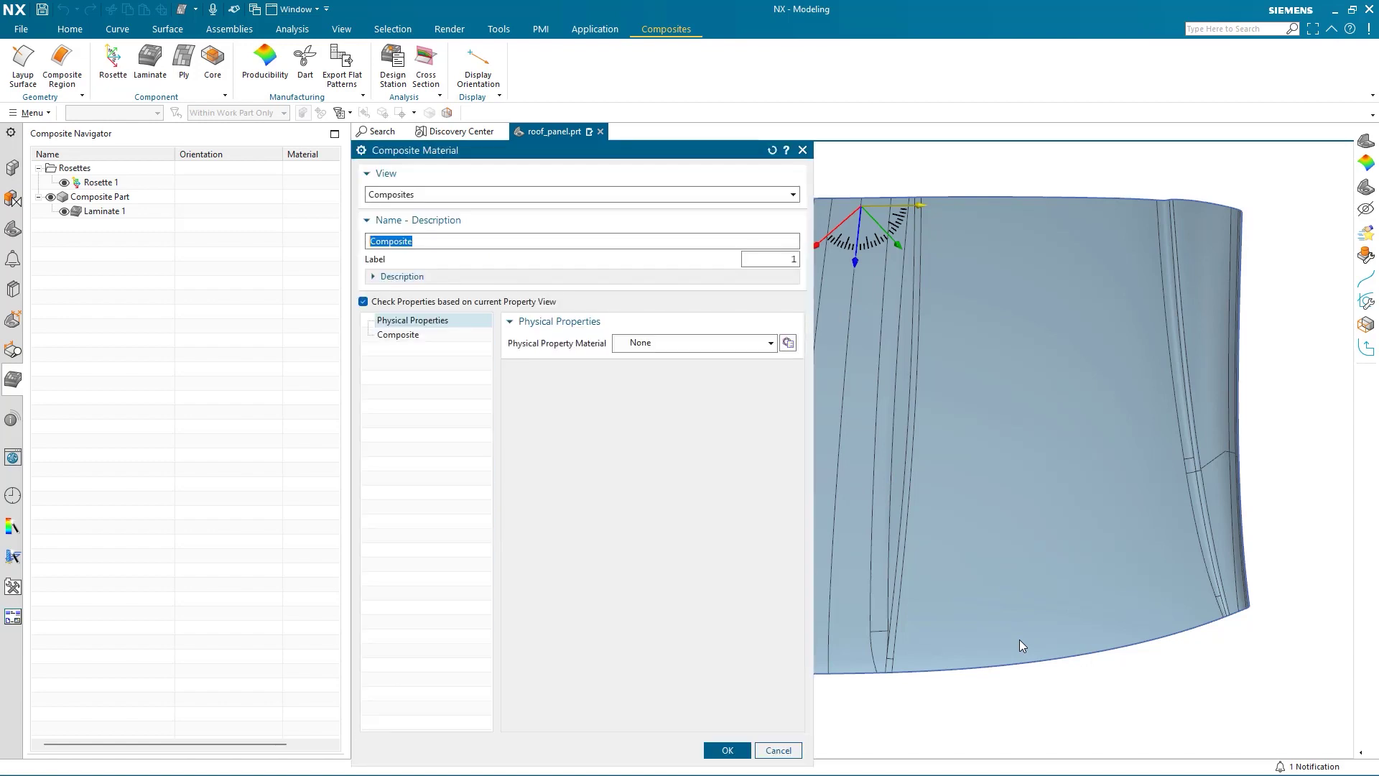
{"action": "type", "text": "Wov"}
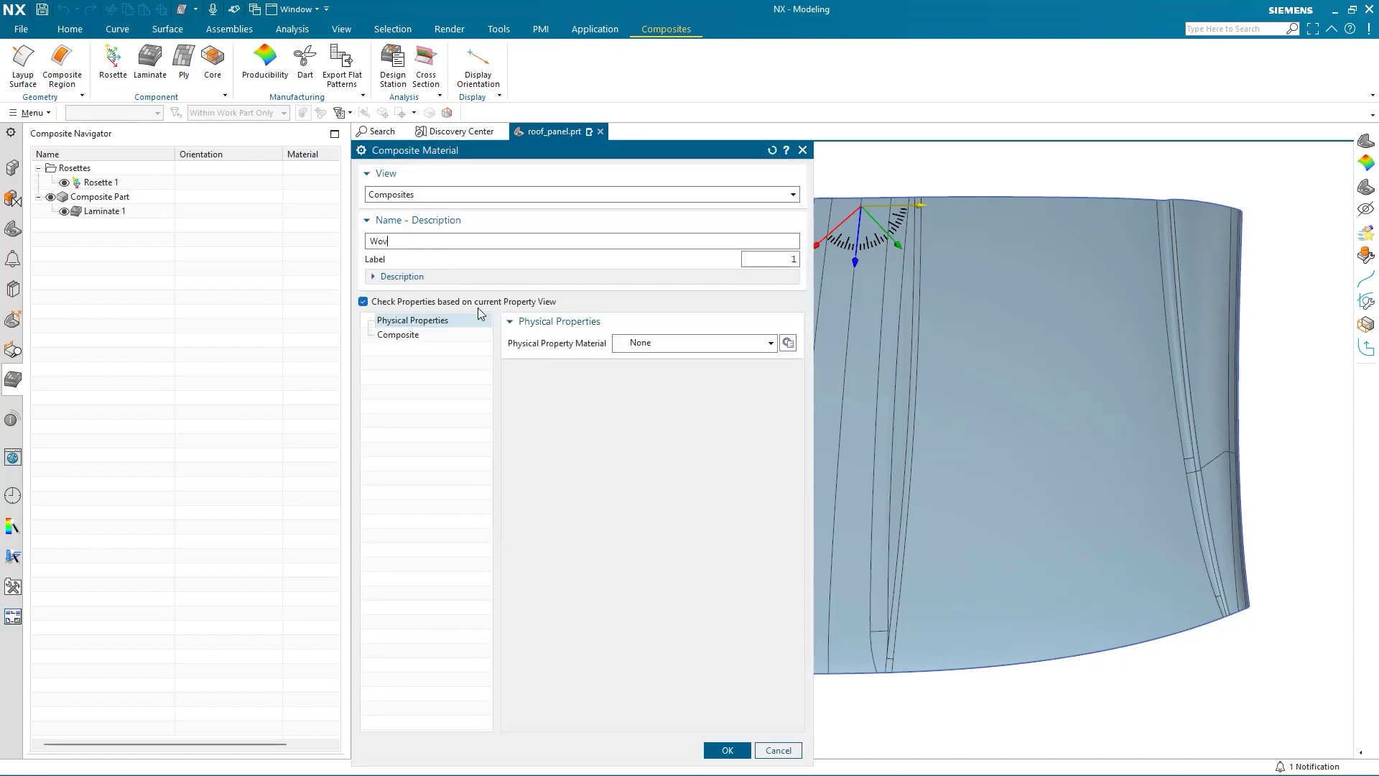
{"action": "type", "text": "en Composite"}
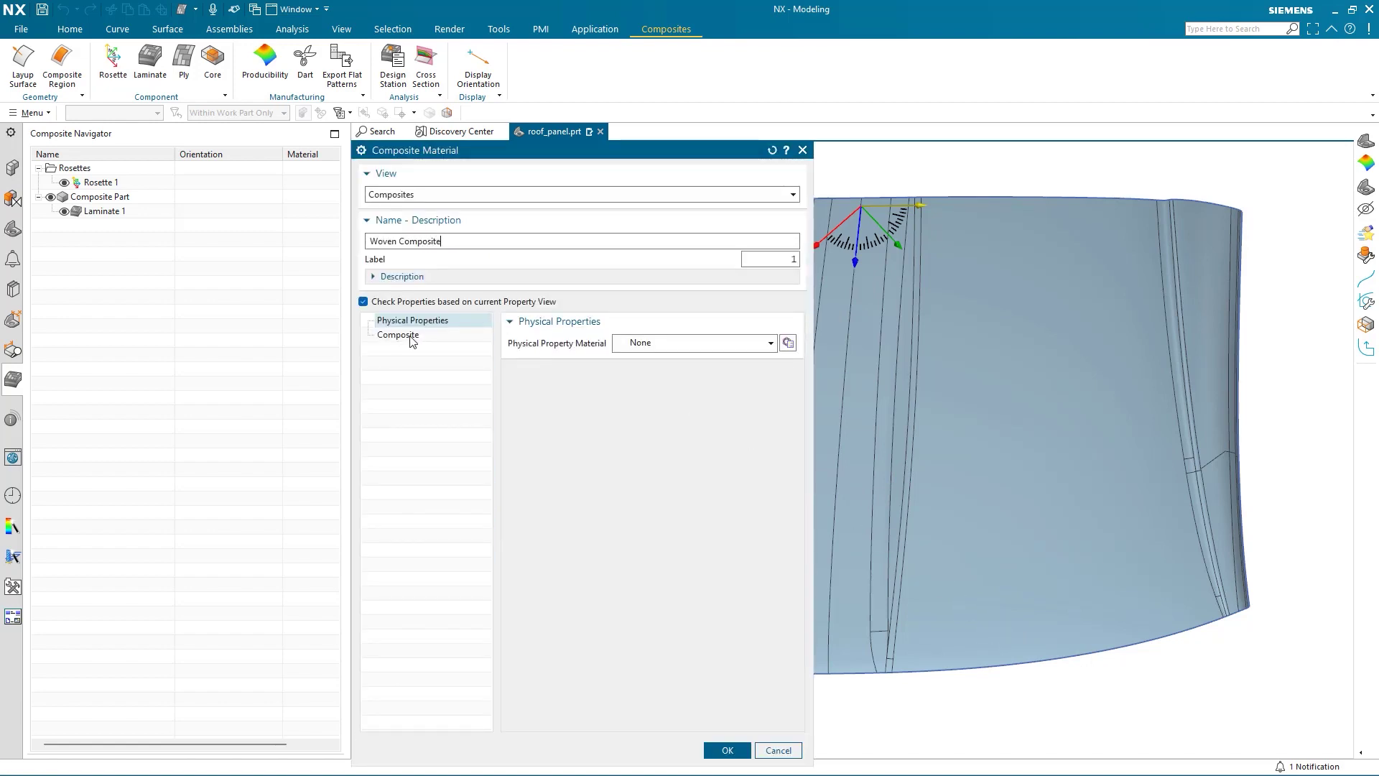
- Define the material with Woven form, areal density 3.875e-07 kg/mm², roll width 1200 mm and shear limit 35°
{"action": "left_click", "coordinate": [410, 335]}
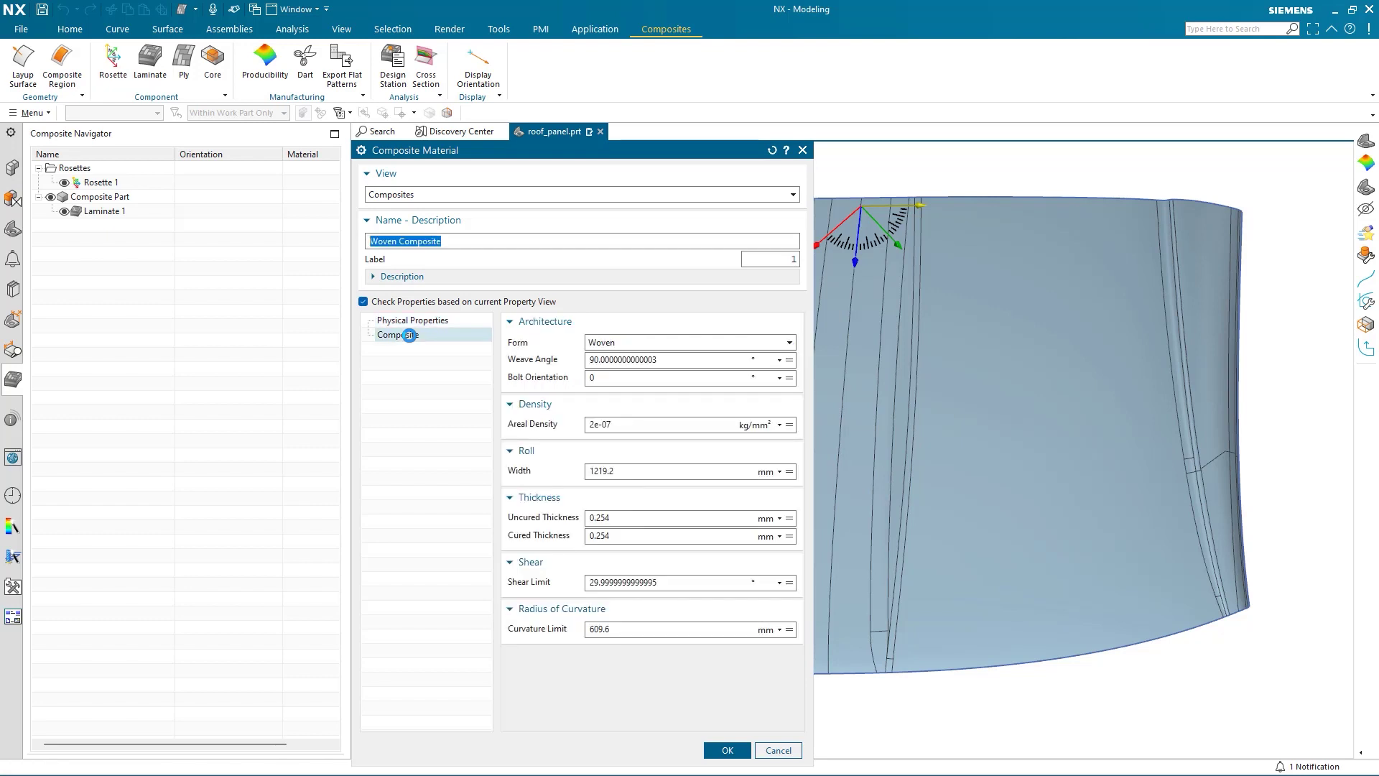
{"action": "left_click", "coordinate": [789, 343]}
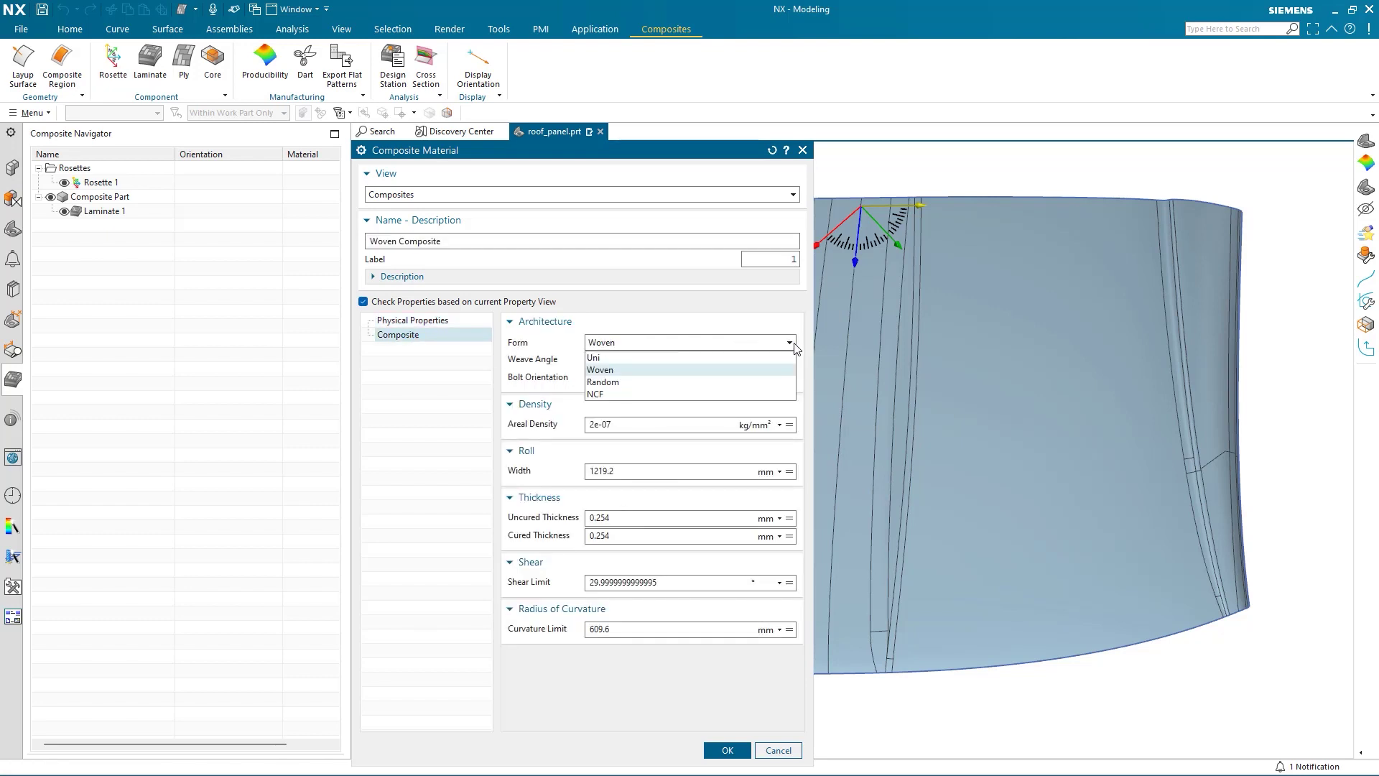
{"action": "left_click", "coordinate": [711, 369]}
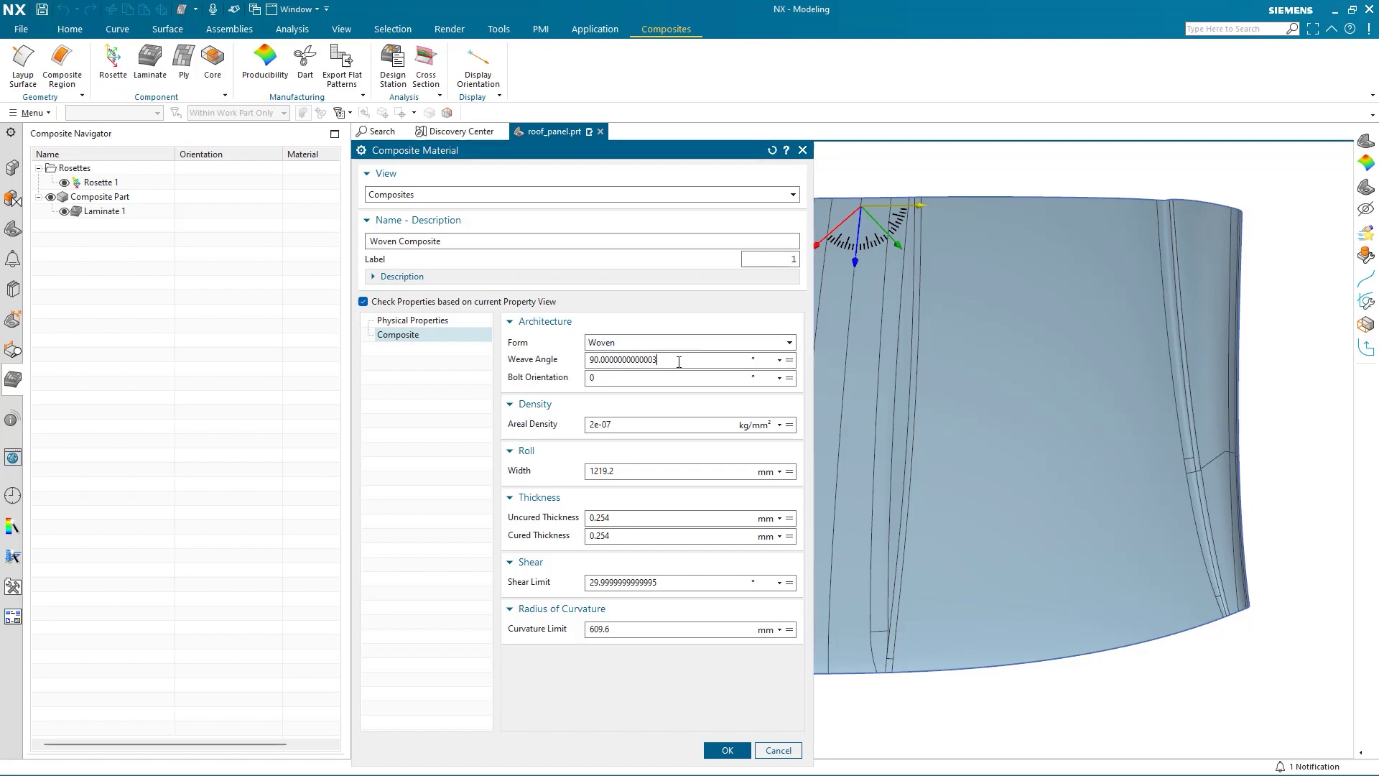
{"action": "key", "text": "BackSpace"}
{"action": "type", "text": "3.875"}
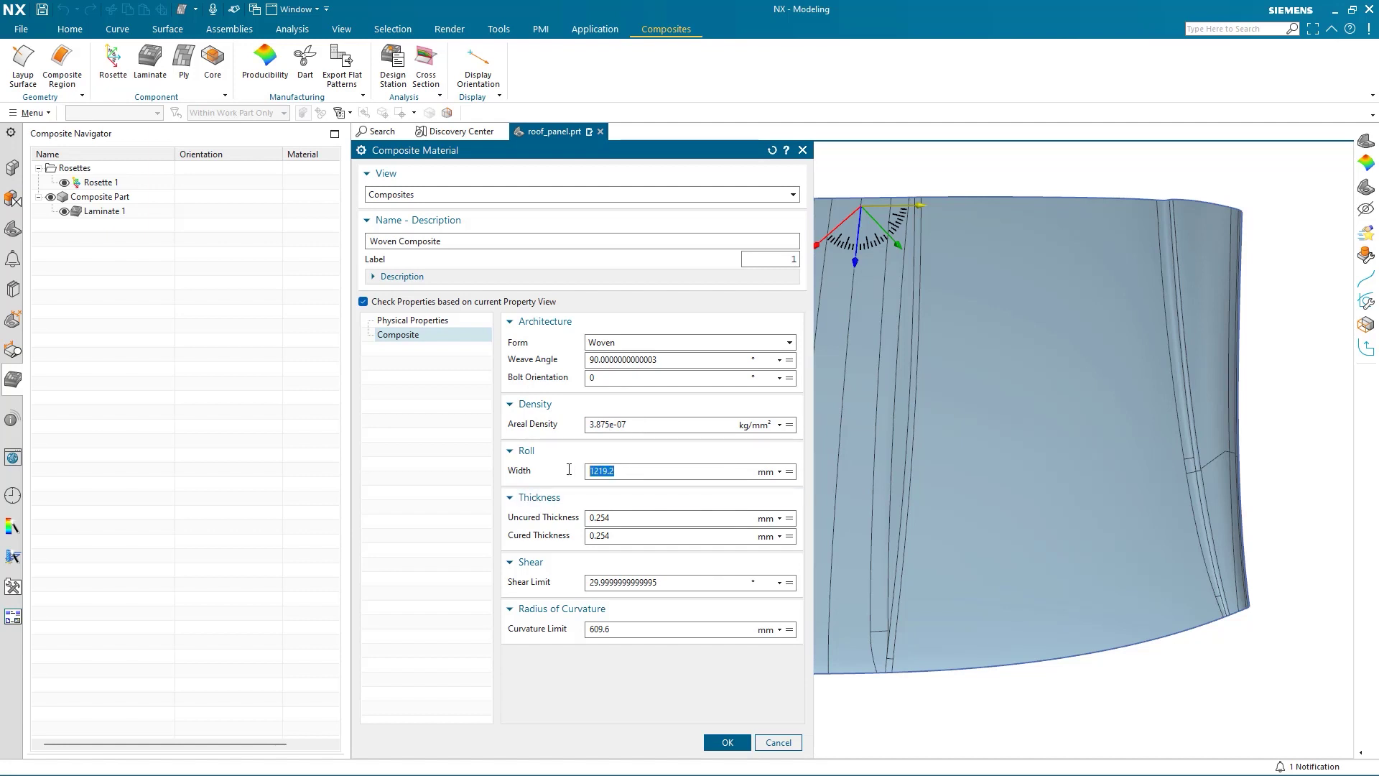
{"action": "type", "text": "1200"}
{"action": "left_click_drag", "start_coordinate": [627, 587], "coordinate": [566, 595]}
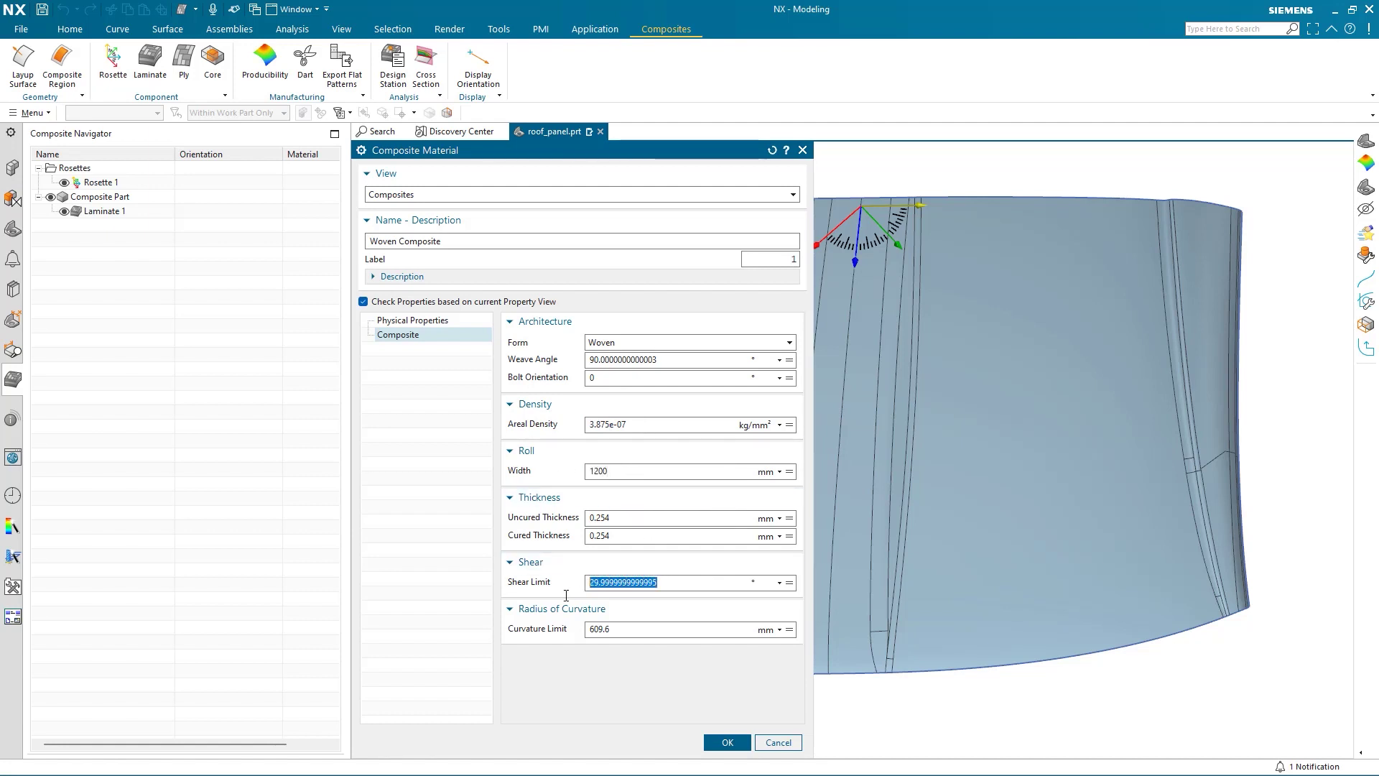
{"action": "type", "text": "35"}
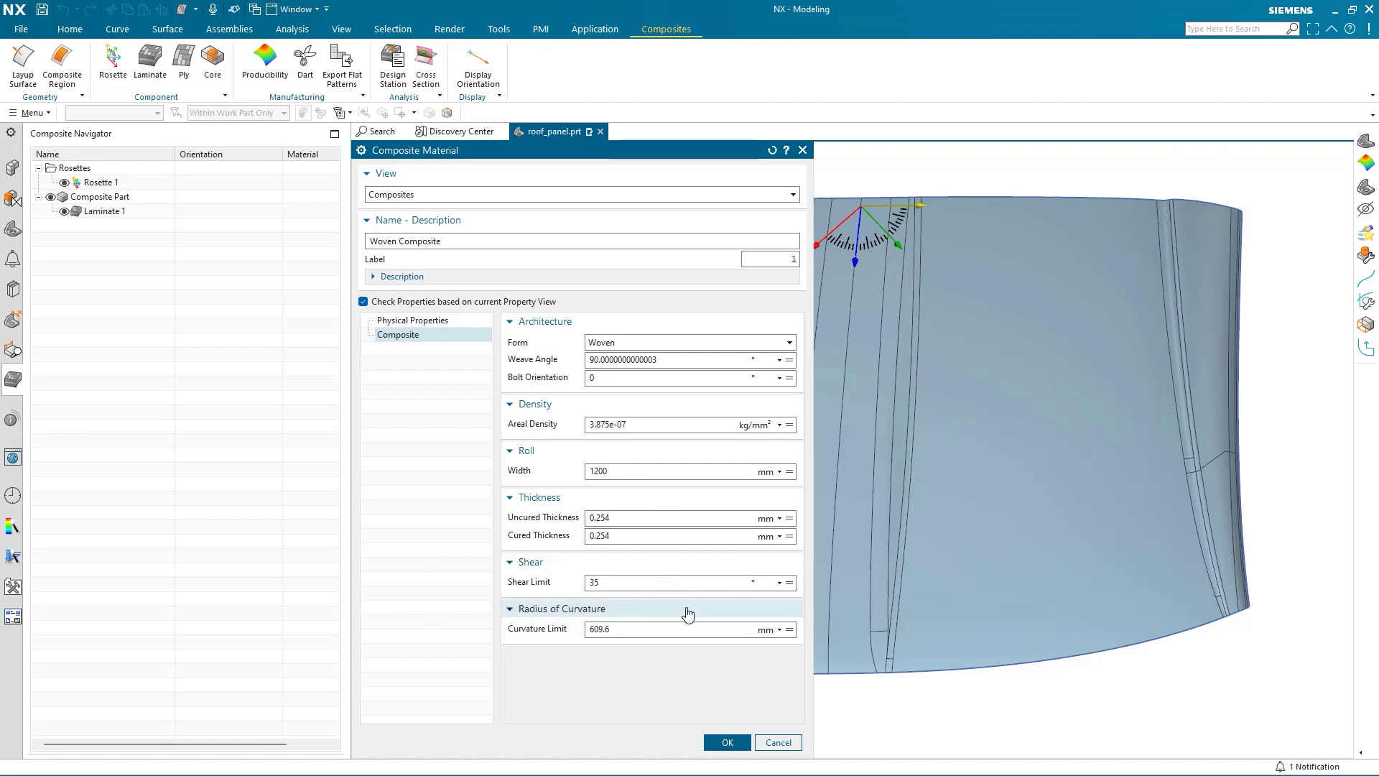
{"action": "left_click", "coordinate": [734, 741]}
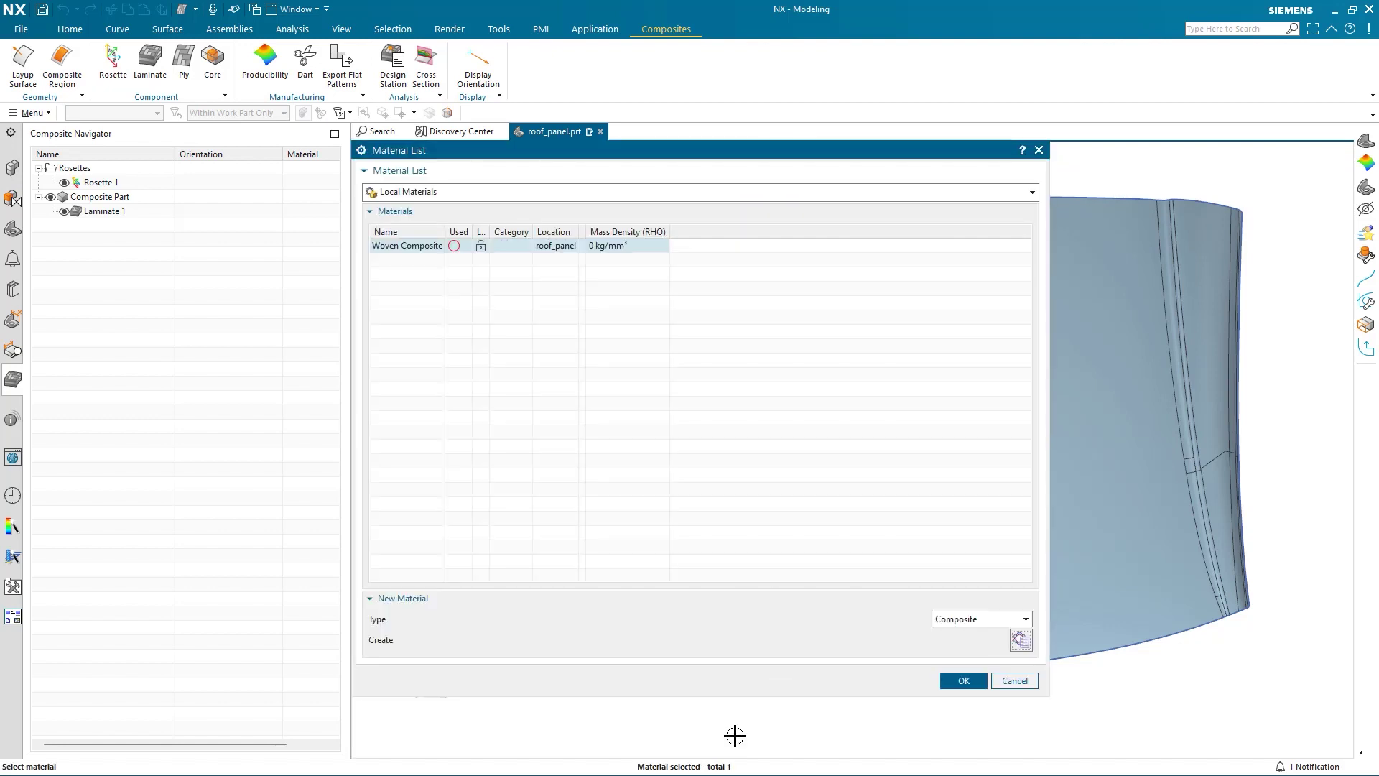
- Assign Woven Composite as the ply's material and create the ply
{"action": "left_click", "coordinate": [965, 681]}
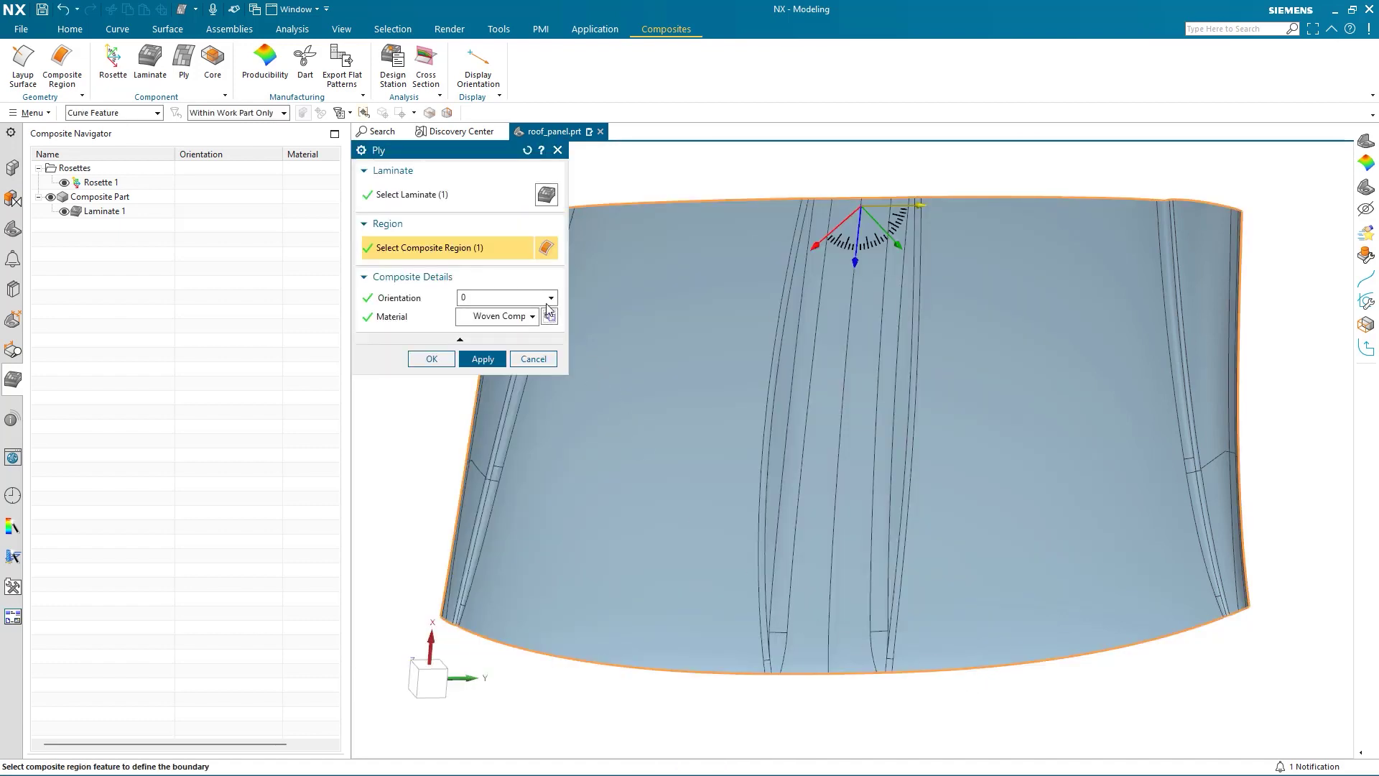
{"action": "left_click", "coordinate": [488, 360]}
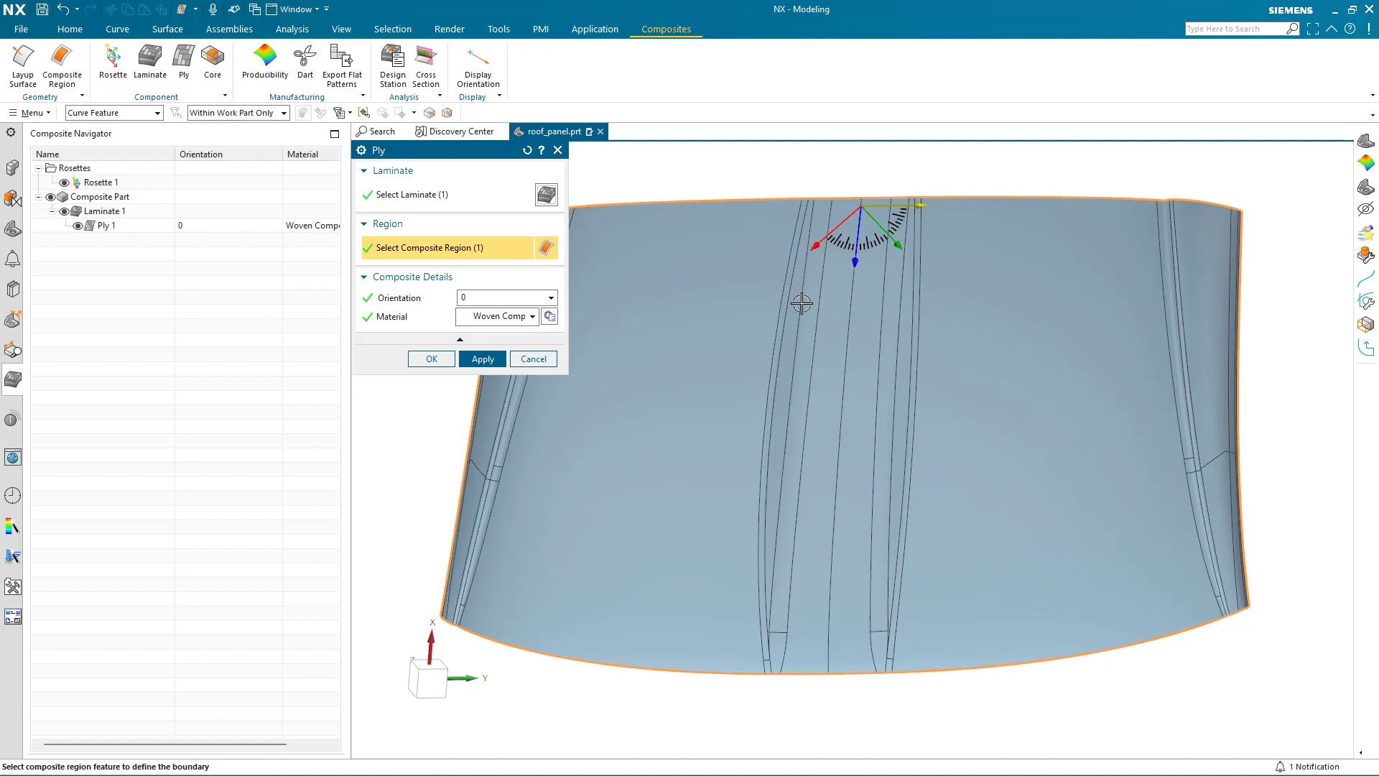
- Add three more Woven Composite plies on the same laminate and region with orientations 45, -45 and 90
{"action": "middle_click_drag", "start_coordinate": [802, 304], "coordinate": [838, 452]}
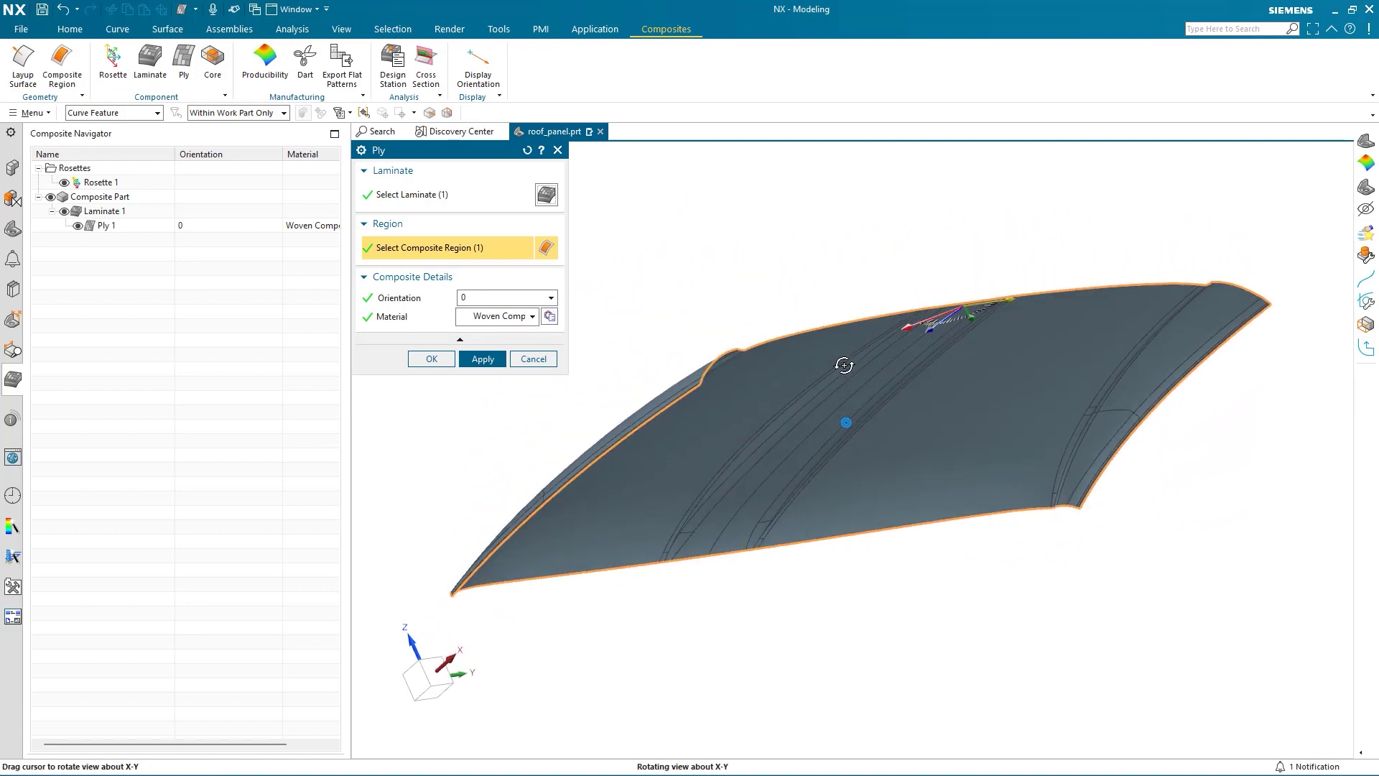
{"action": "left_click", "coordinate": [551, 297]}
{"action": "left_click", "coordinate": [544, 325]}
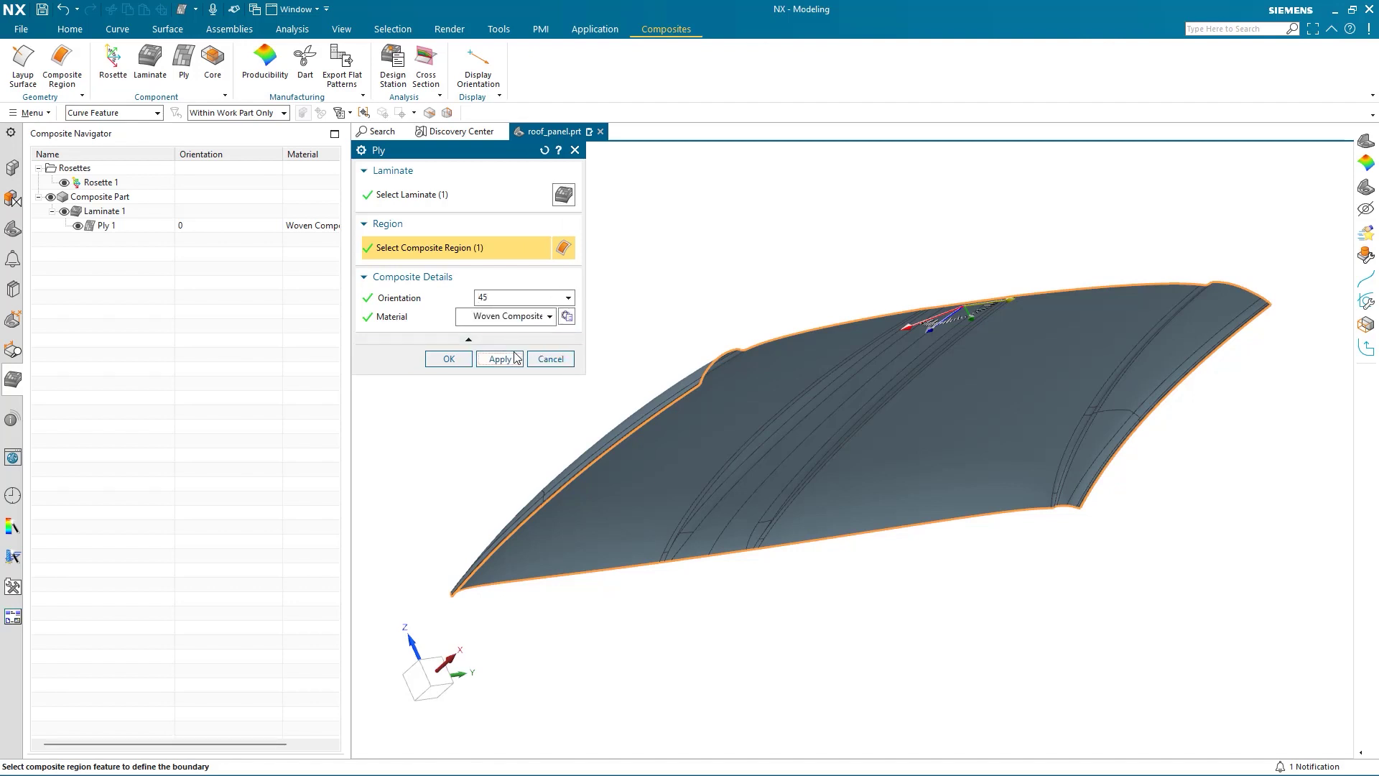
{"action": "left_click", "coordinate": [500, 359]}
{"action": "left_click", "coordinate": [568, 298]}
{"action": "left_click", "coordinate": [503, 337]}
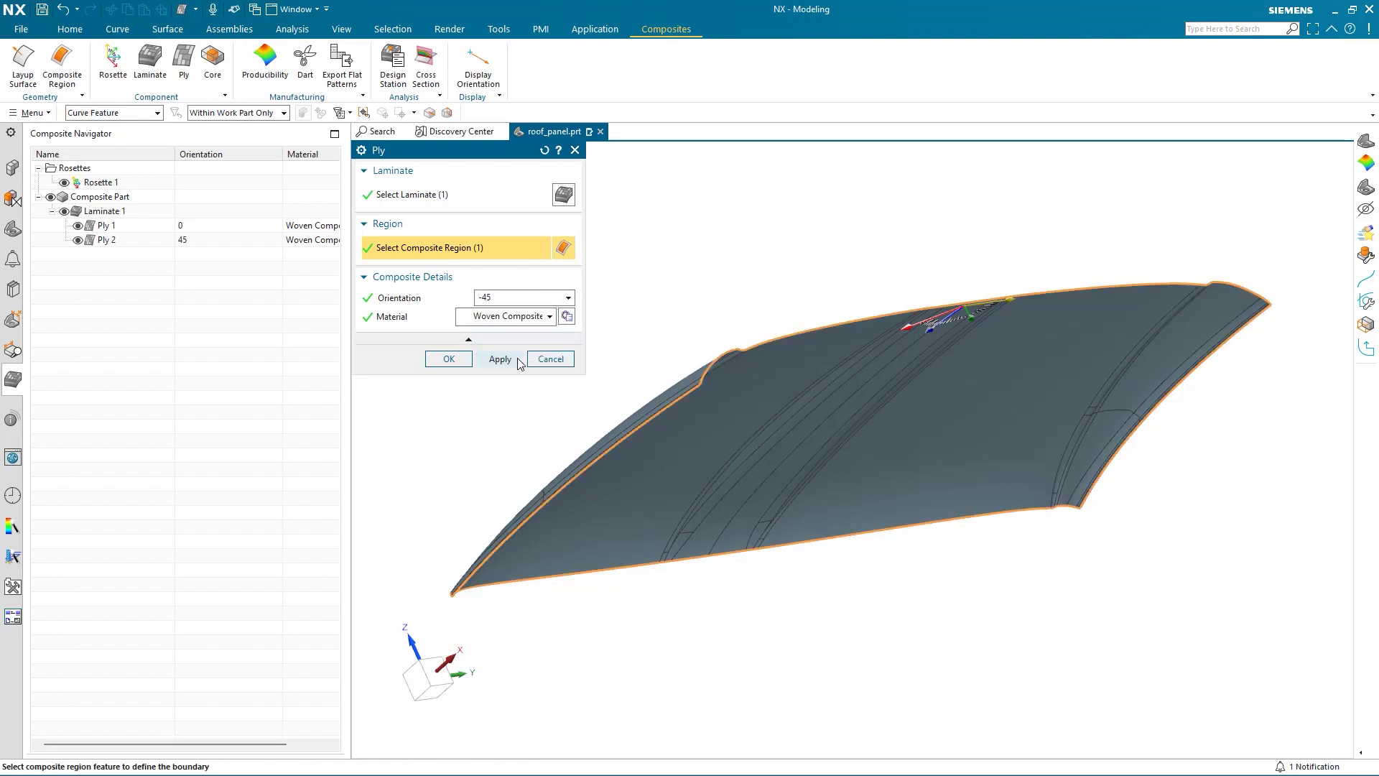
{"action": "left_click", "coordinate": [517, 360]}
{"action": "left_click", "coordinate": [568, 297]}
{"action": "left_click", "coordinate": [524, 350]}
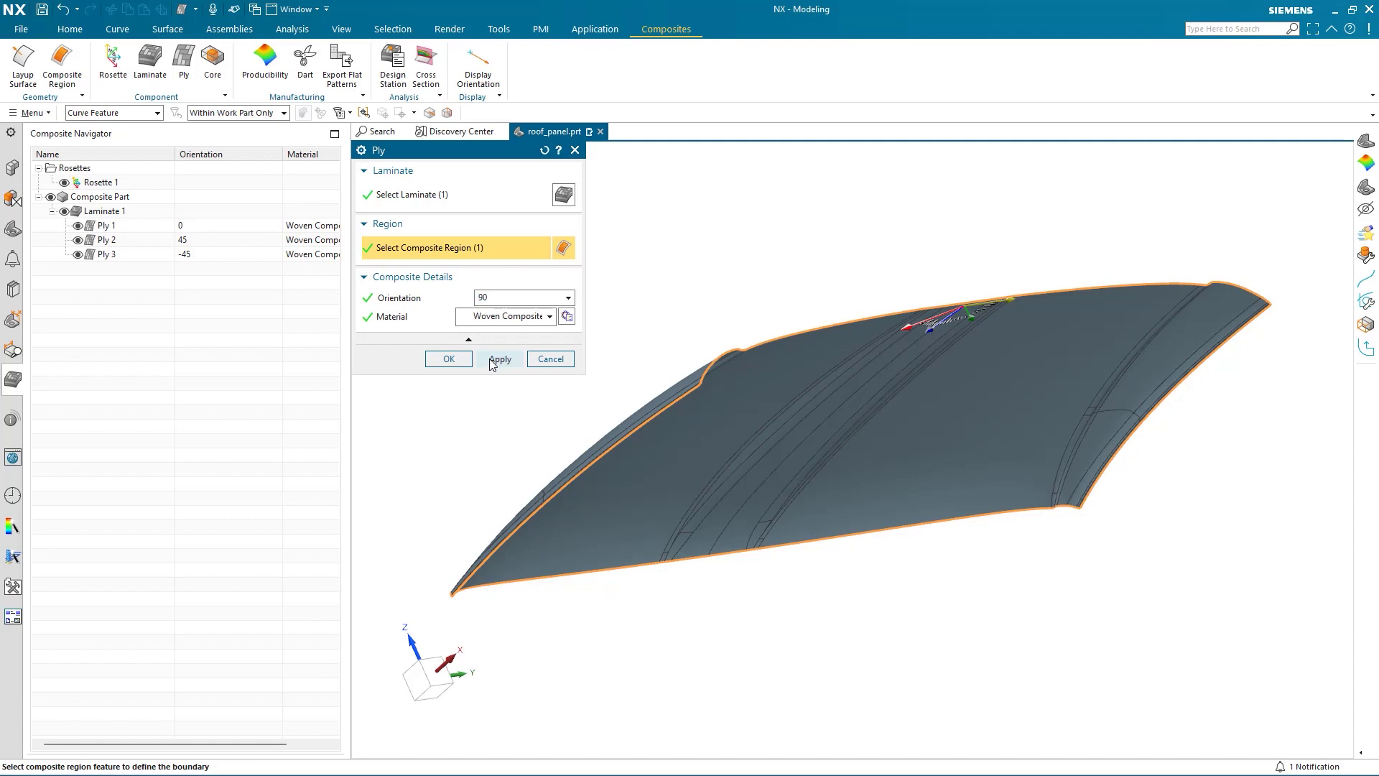
{"action": "left_click", "coordinate": [449, 360]}
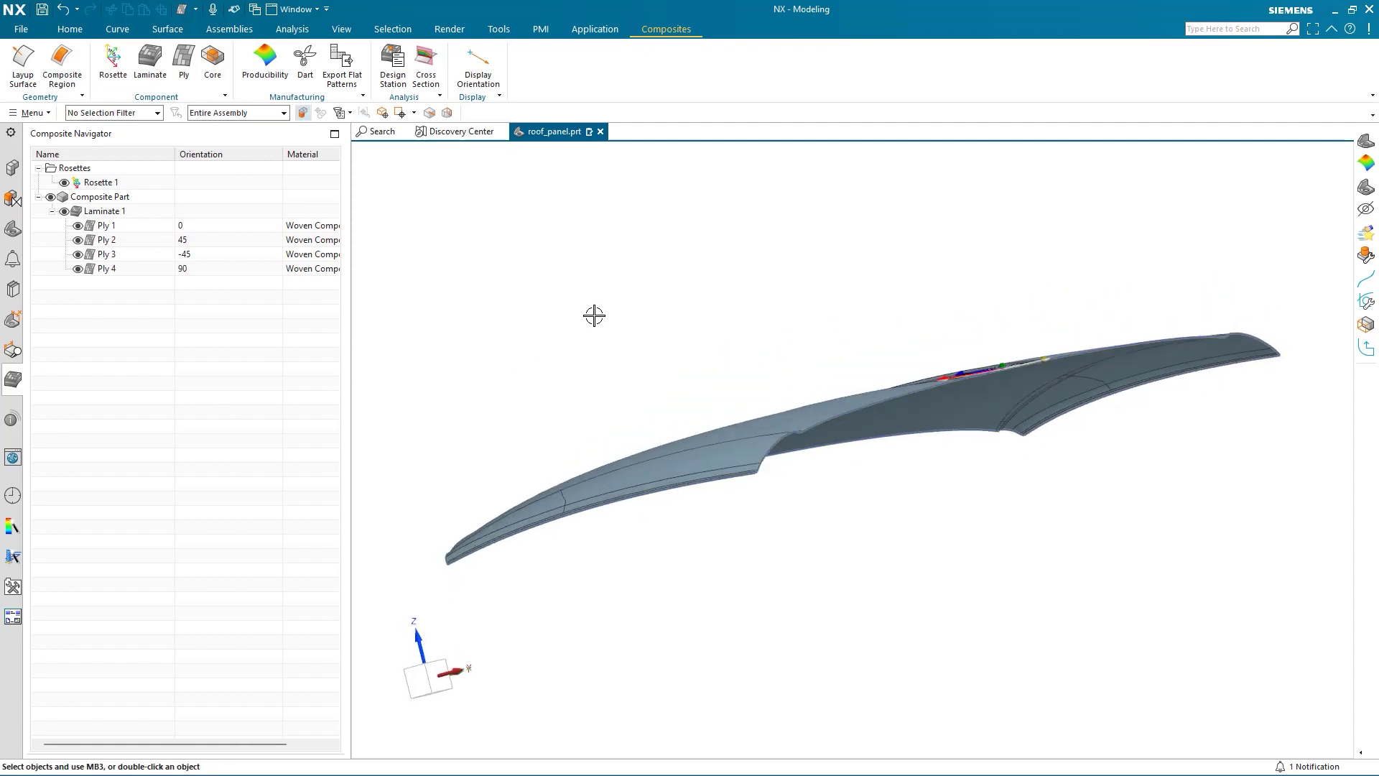
- Start a producibility simulation for Ply 1 with its origin on the layup surface at the rosette
{"action": "left_click", "coordinate": [266, 72]}
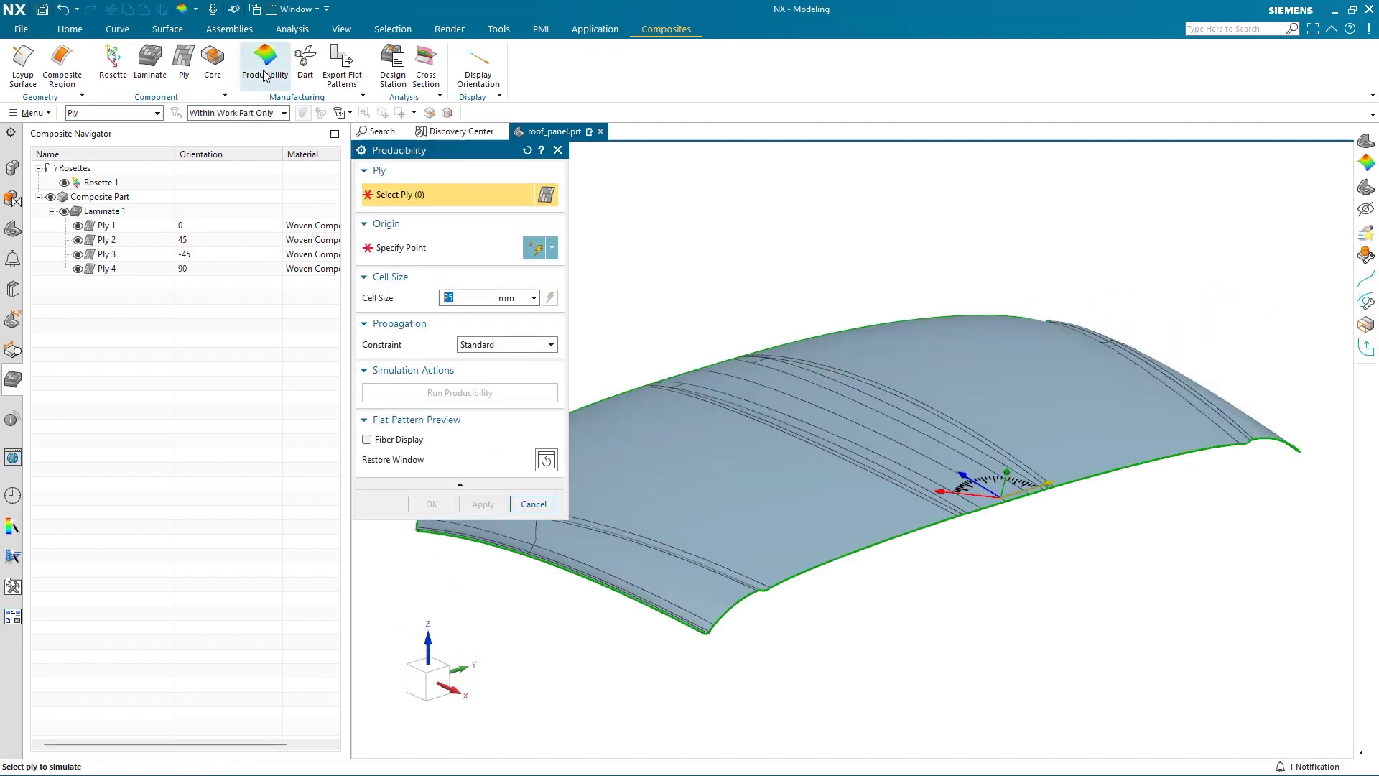
{"action": "left_click", "coordinate": [122, 227]}
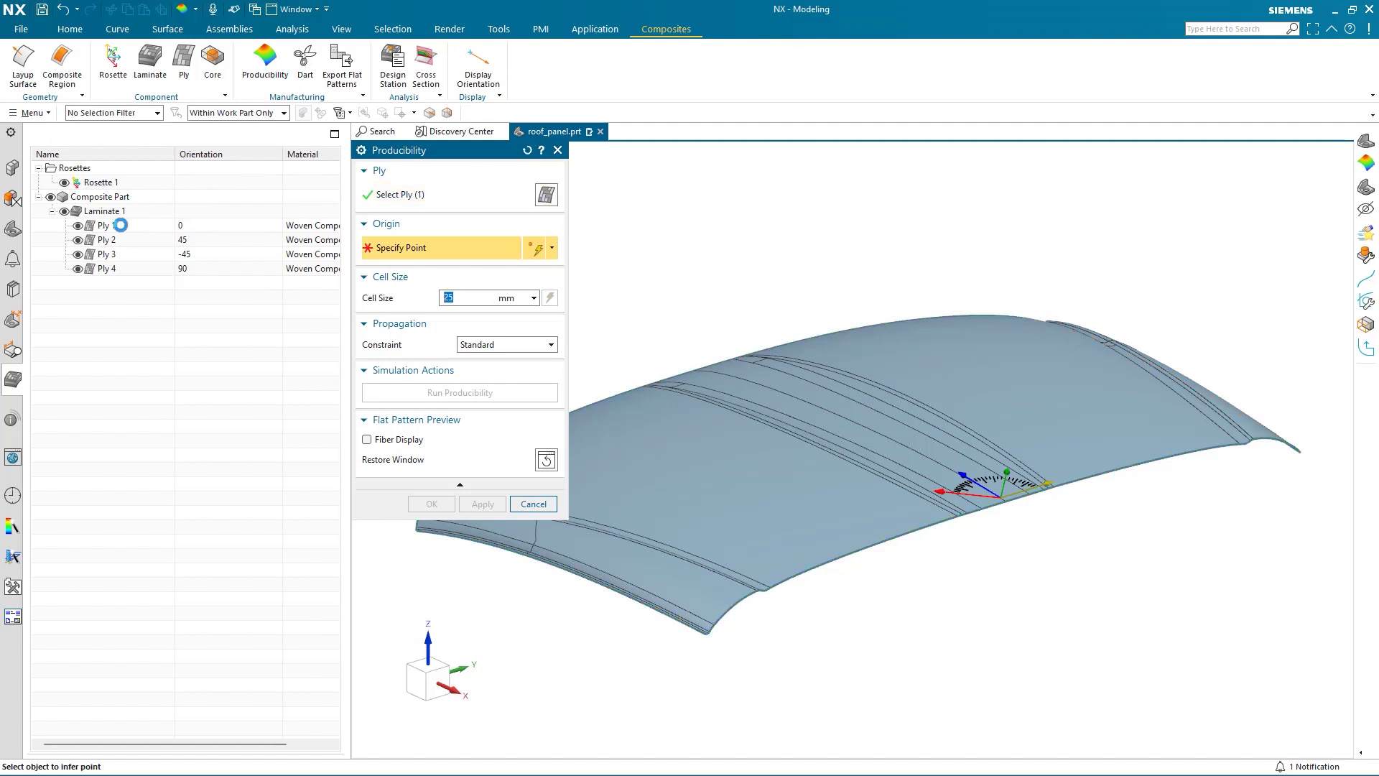
{"action": "left_click", "coordinate": [995, 495]}
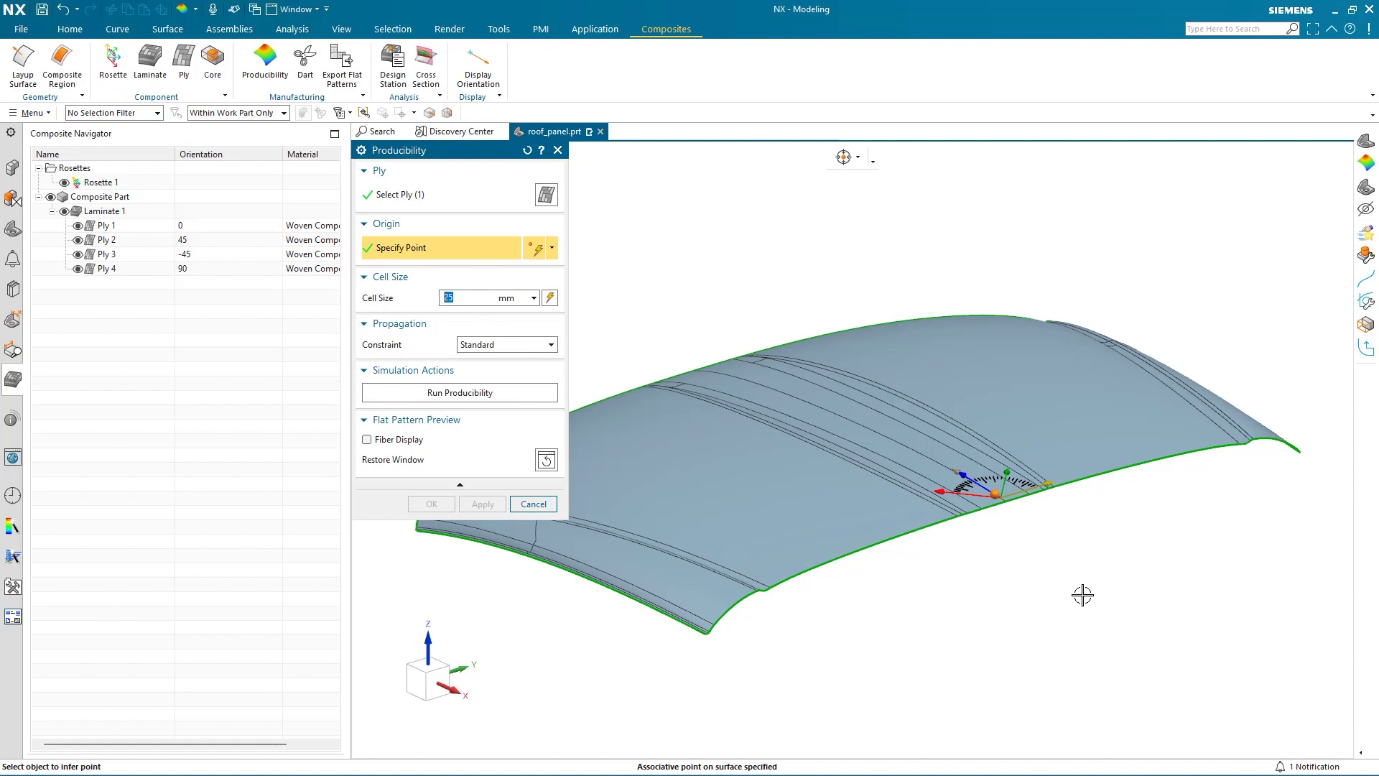
{"action": "scroll", "coordinate": [1077, 607], "scroll_direction": "up", "scroll_amount": 6}
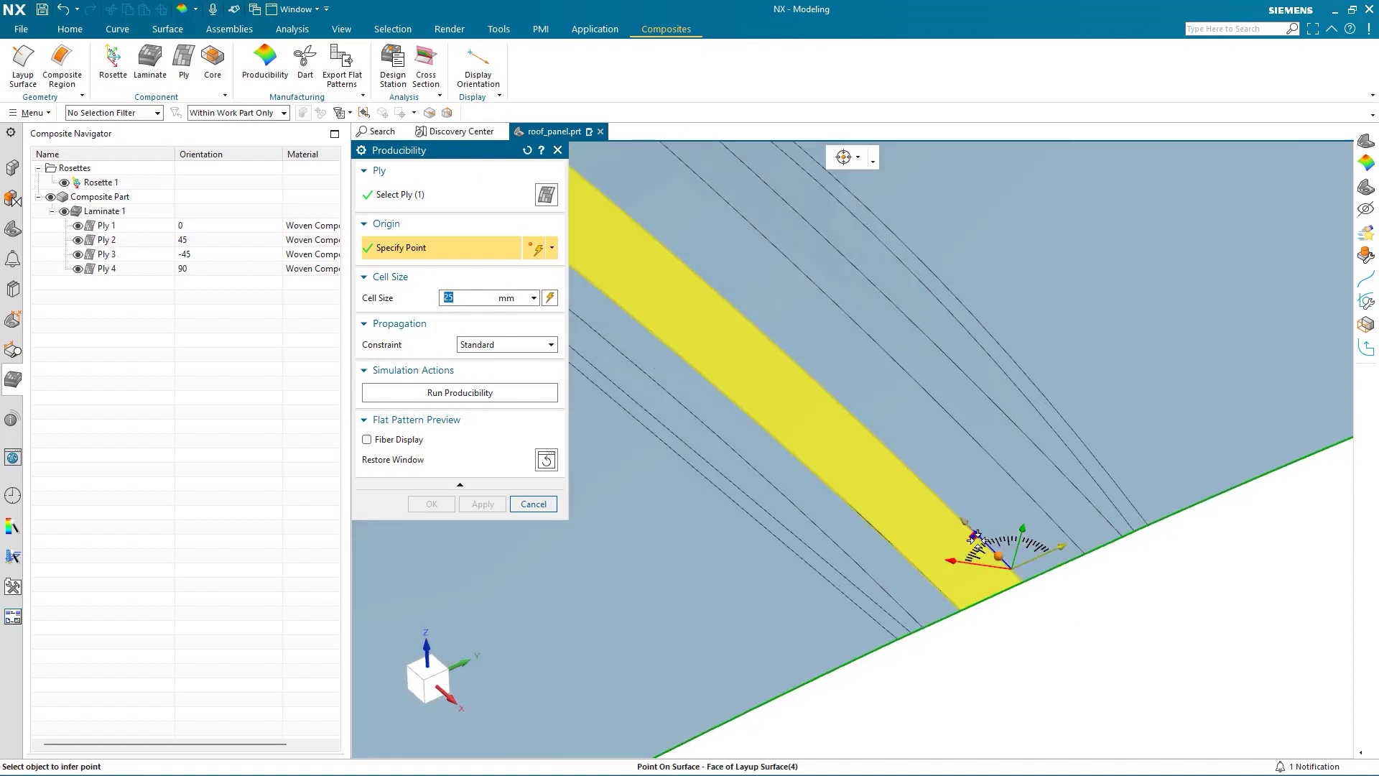
{"action": "scroll", "coordinate": [1046, 566], "scroll_direction": "down", "scroll_amount": 6}
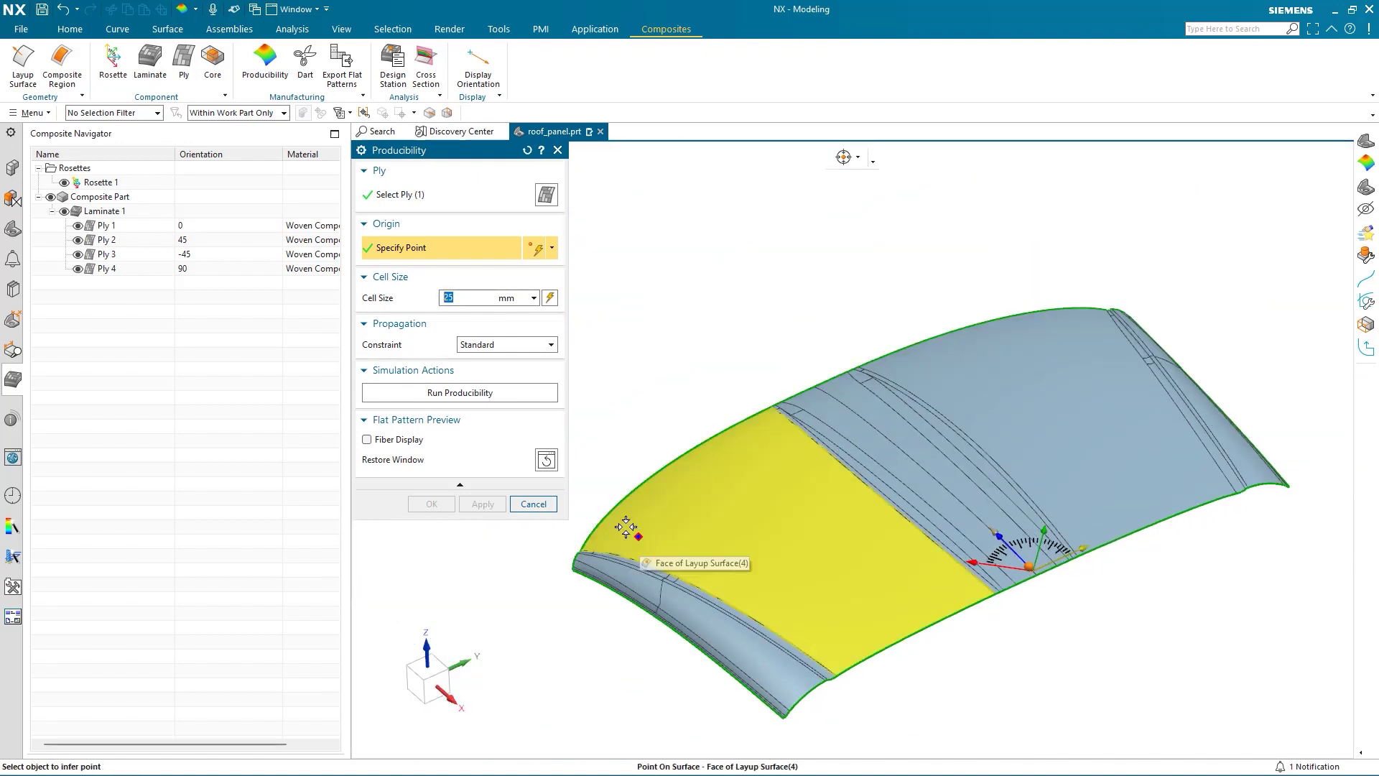
- Set the cell size to 50 mm, run the producibility simulation for Ply 1 and apply it
{"action": "left_click", "coordinate": [543, 297]}
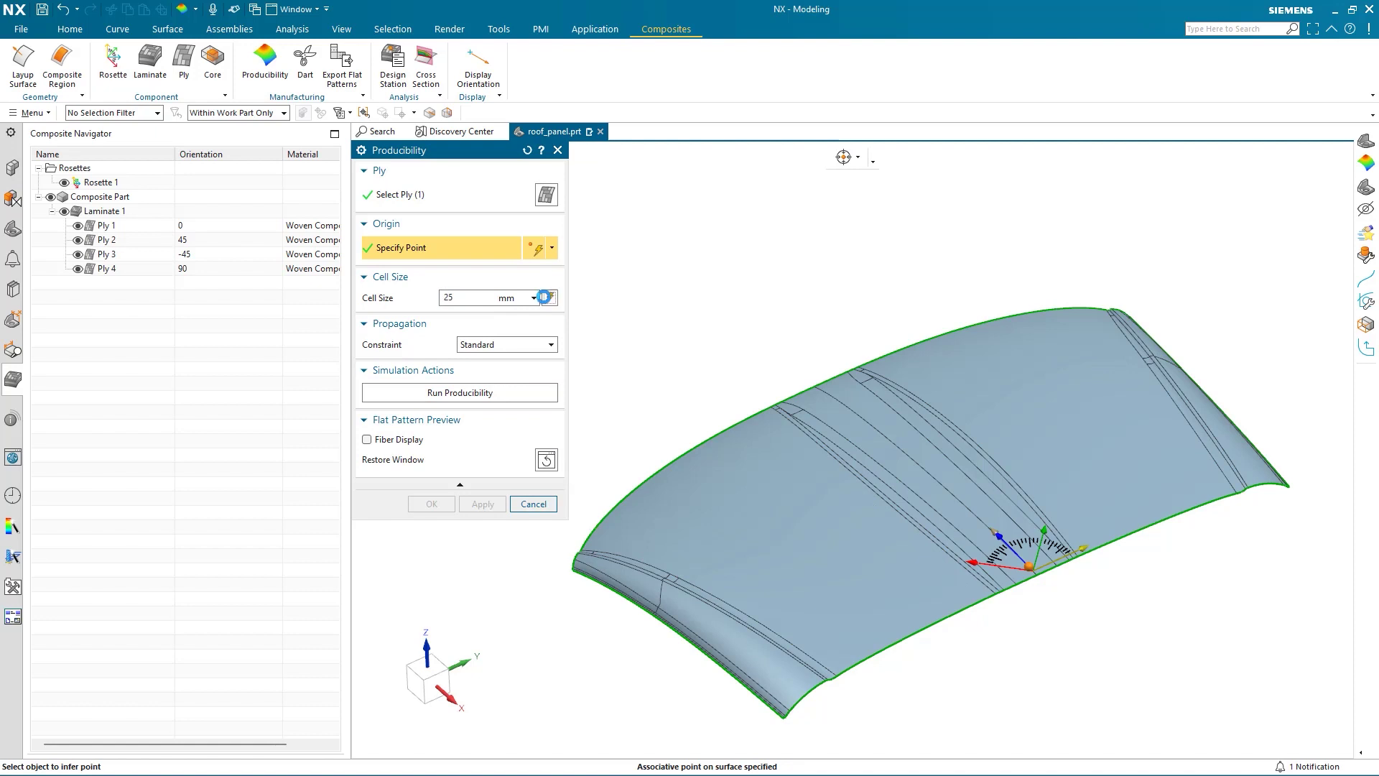
{"action": "double_click", "coordinate": [482, 300]}
{"action": "type", "text": "50"}
{"action": "left_click", "coordinate": [489, 393]}
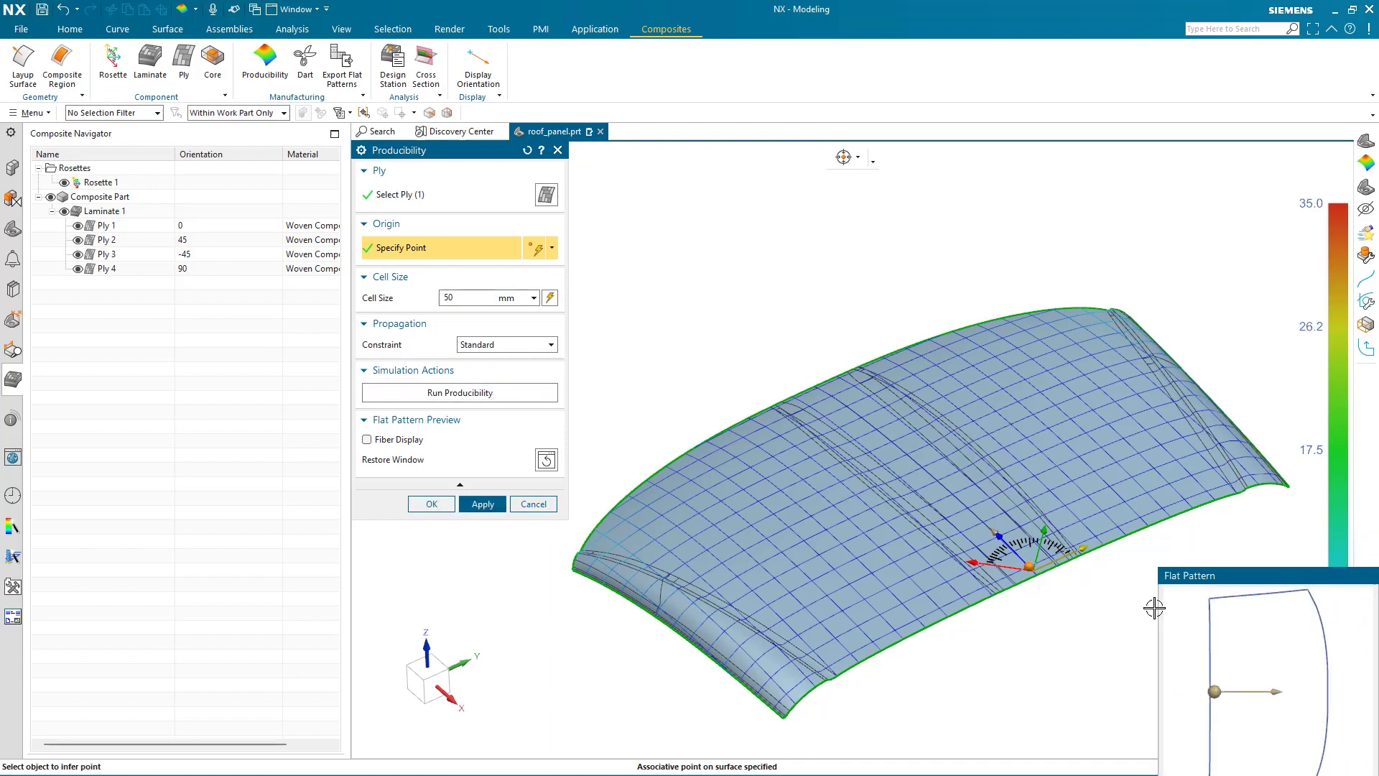
{"action": "middle_click_drag", "start_coordinate": [1130, 618], "coordinate": [1130, 644]}
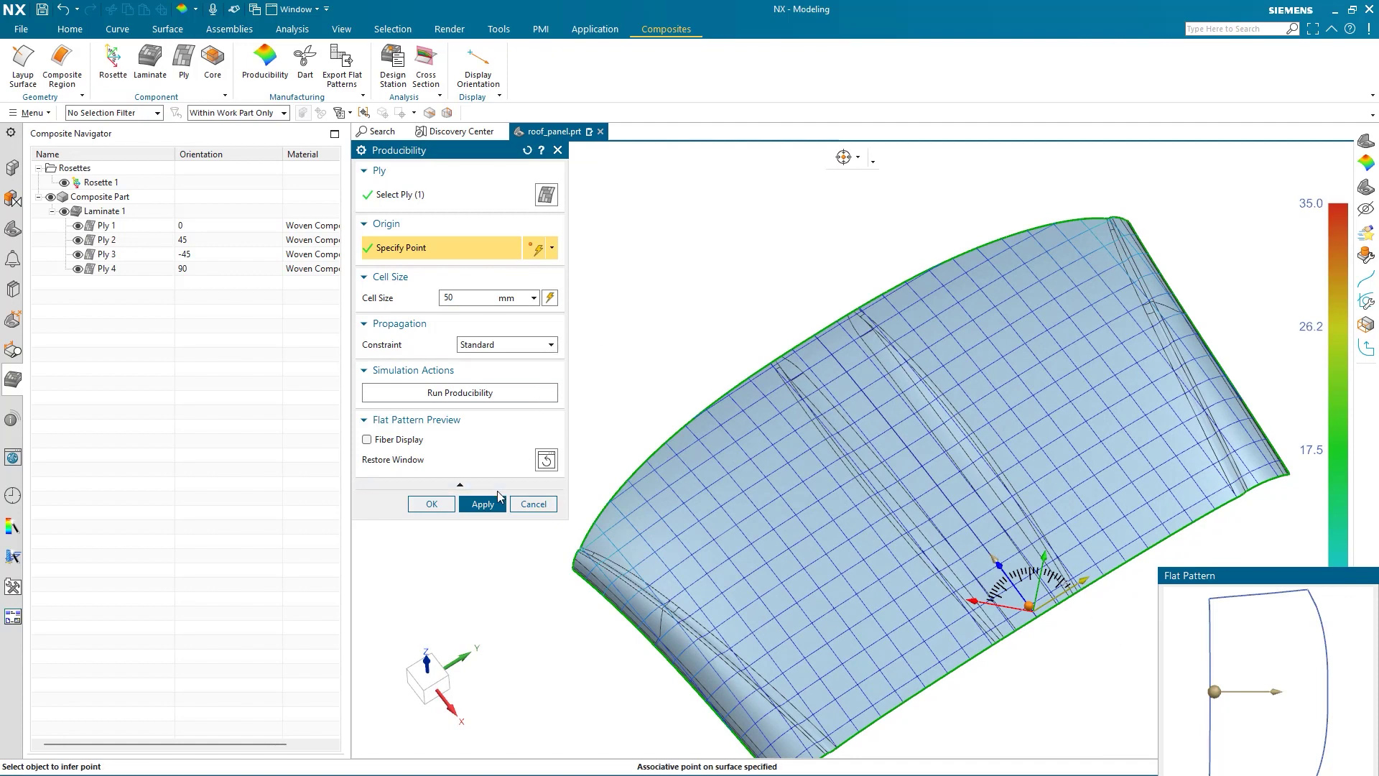
{"action": "left_click", "coordinate": [497, 503]}
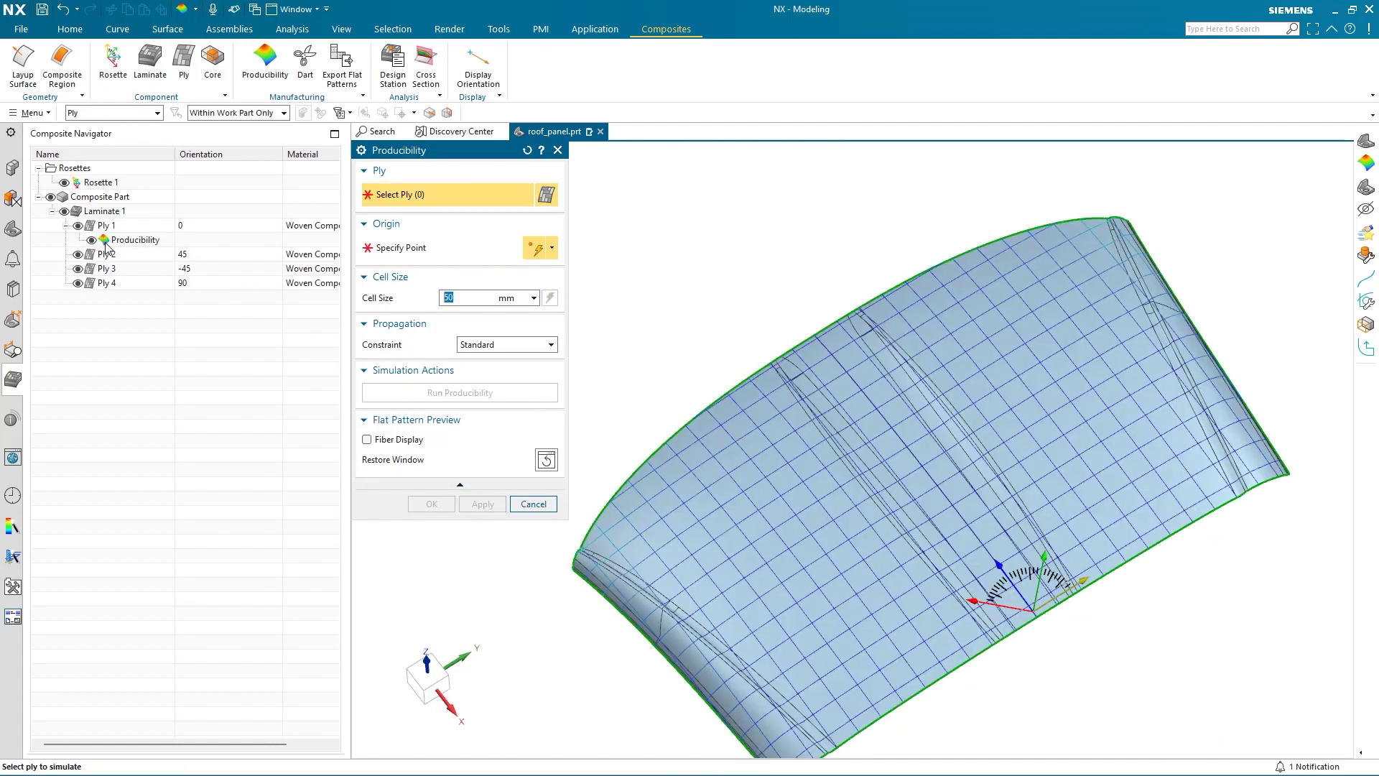
- Run and apply a producibility simulation for Ply 2 with its origin at the rosette and 50 mm cells
{"action": "left_click", "coordinate": [105, 252]}
{"action": "left_click", "coordinate": [1029, 608]}
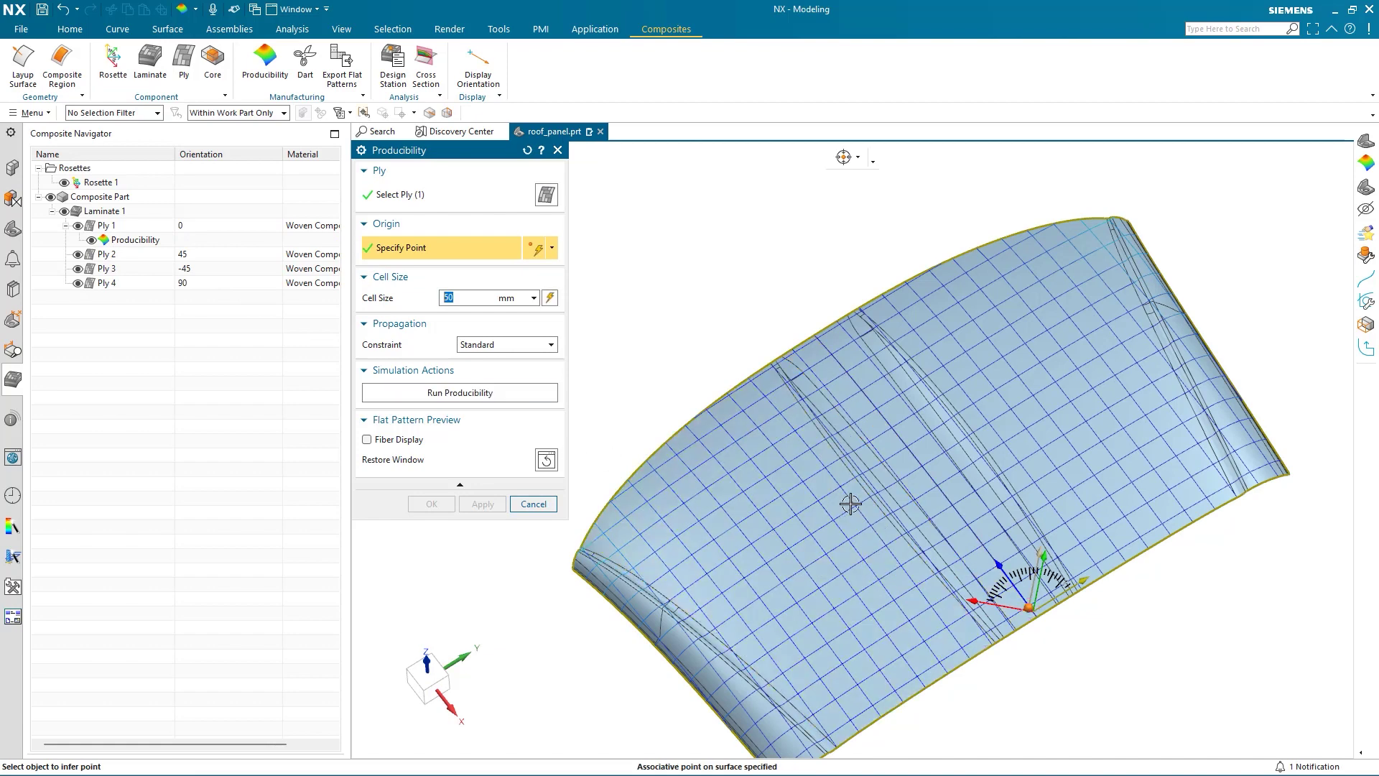
{"action": "scroll", "coordinate": [1034, 612], "scroll_direction": "up", "scroll_amount": 4}
{"action": "scroll", "coordinate": [1020, 603], "scroll_direction": "down", "scroll_amount": 4}
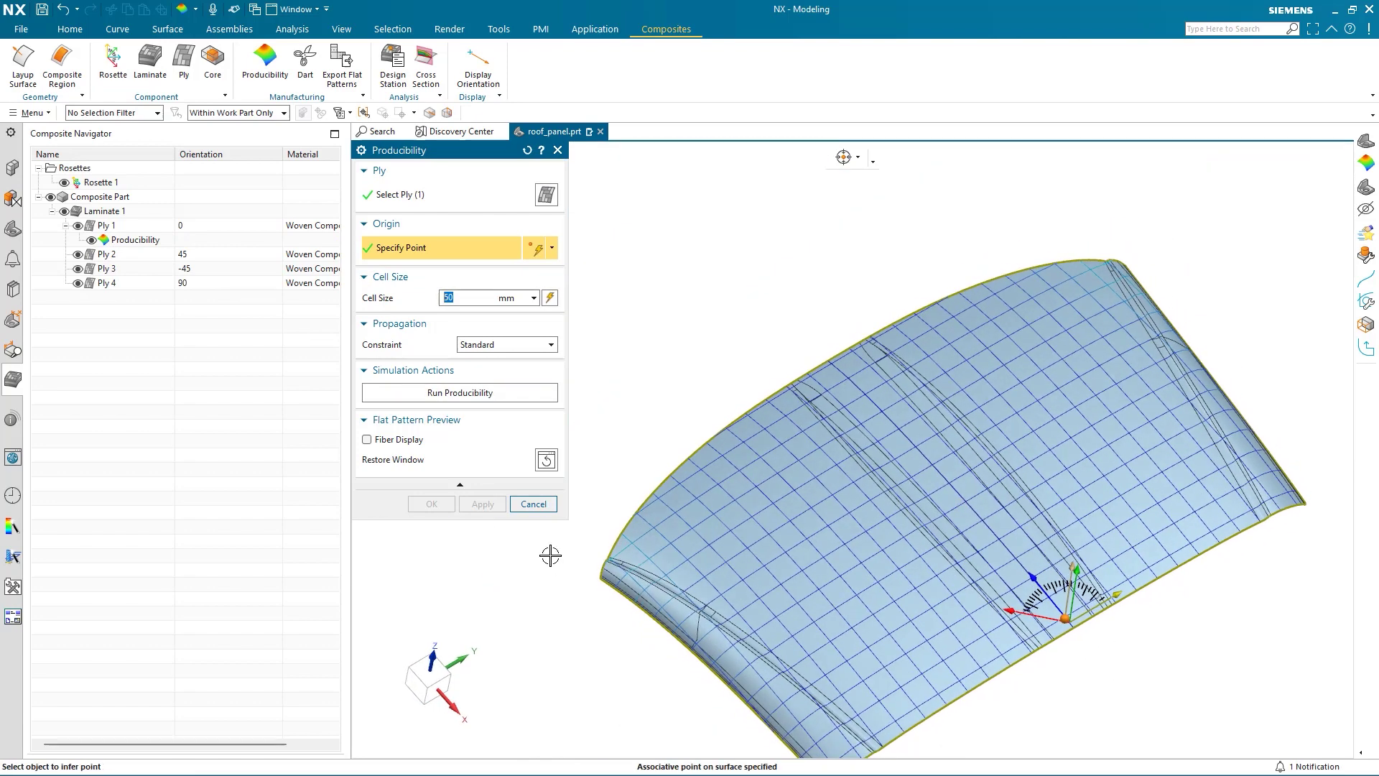
{"action": "left_click", "coordinate": [459, 392]}
{"action": "left_click", "coordinate": [483, 503]}
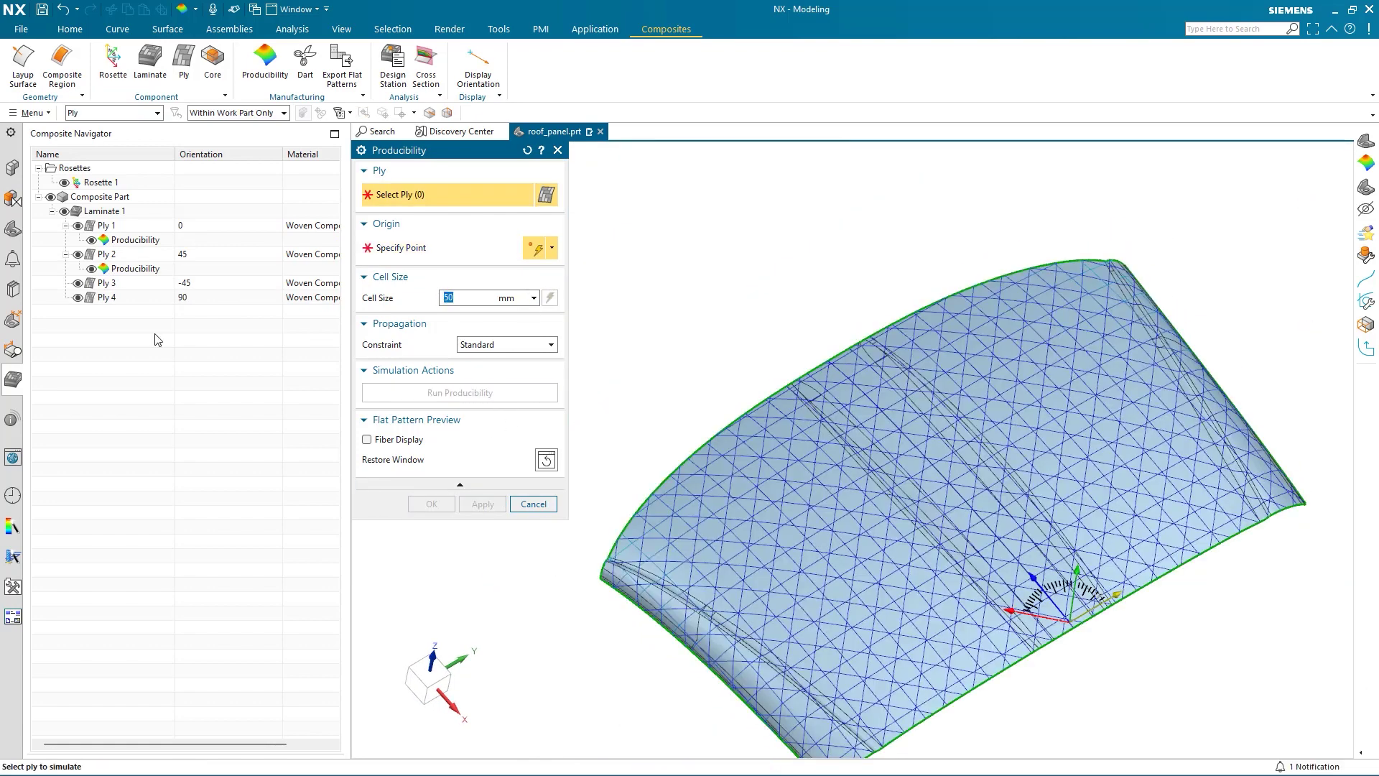
- Run and save producibility simulations for Ply 3 and Ply 4, each with its origin near the rosette and 50 mm cells
{"action": "left_click", "coordinate": [1081, 619]}
{"action": "left_click", "coordinate": [410, 392]}
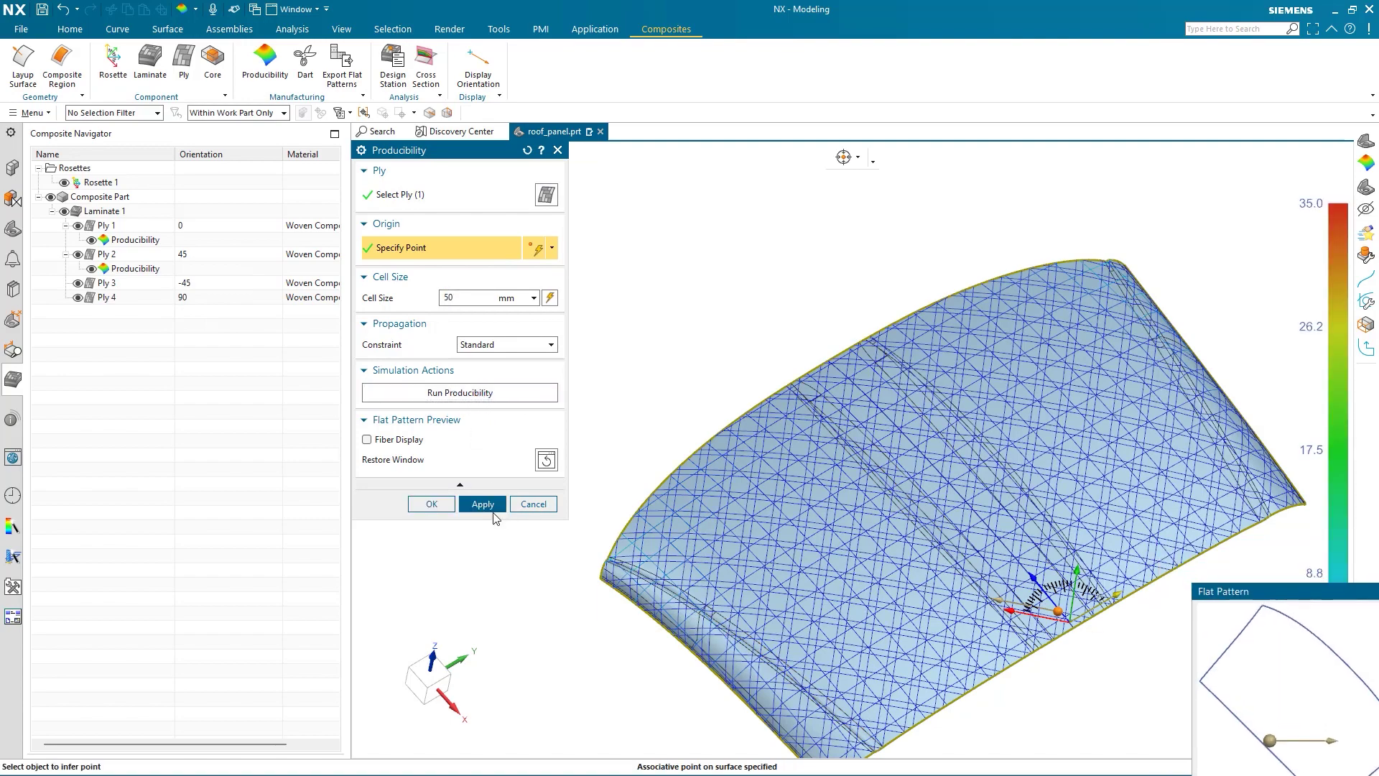
{"action": "left_click", "coordinate": [483, 504]}
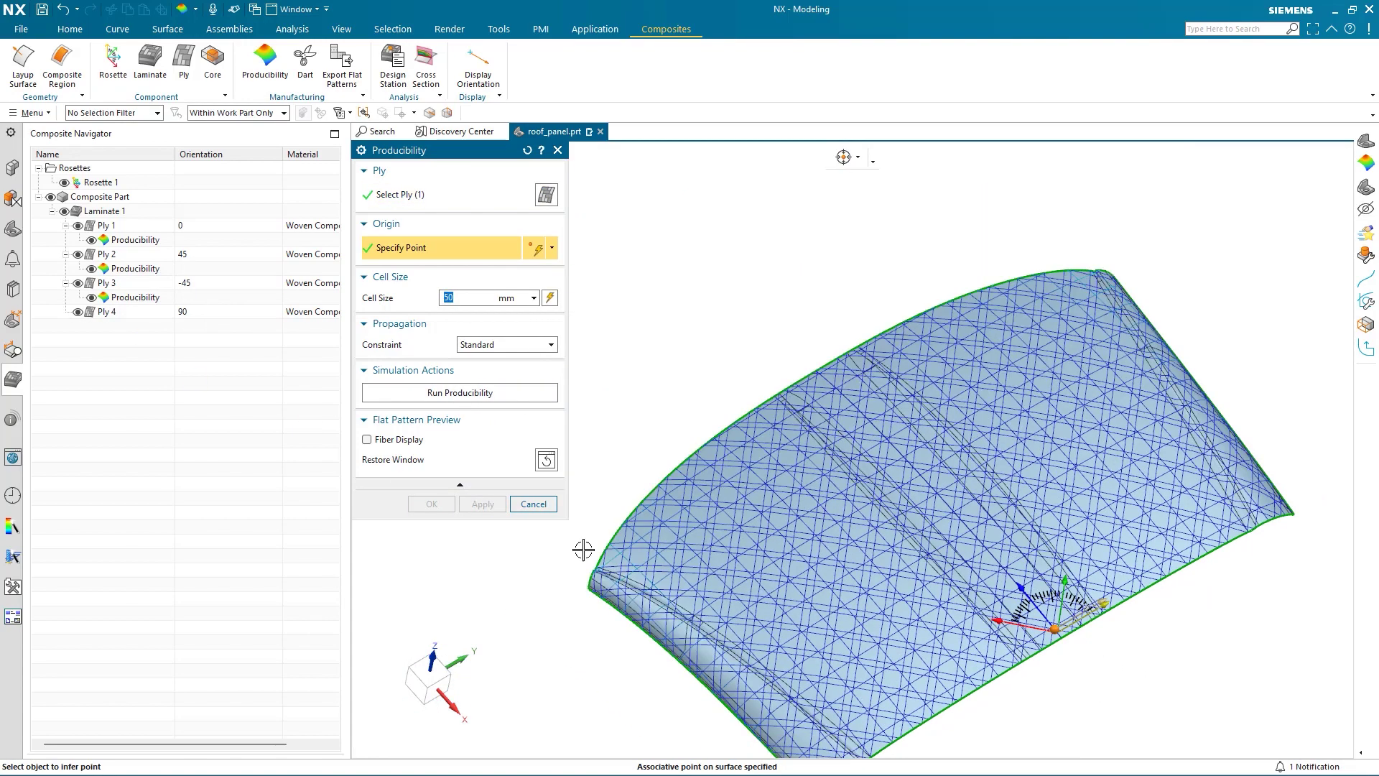
{"action": "left_click", "coordinate": [500, 399]}
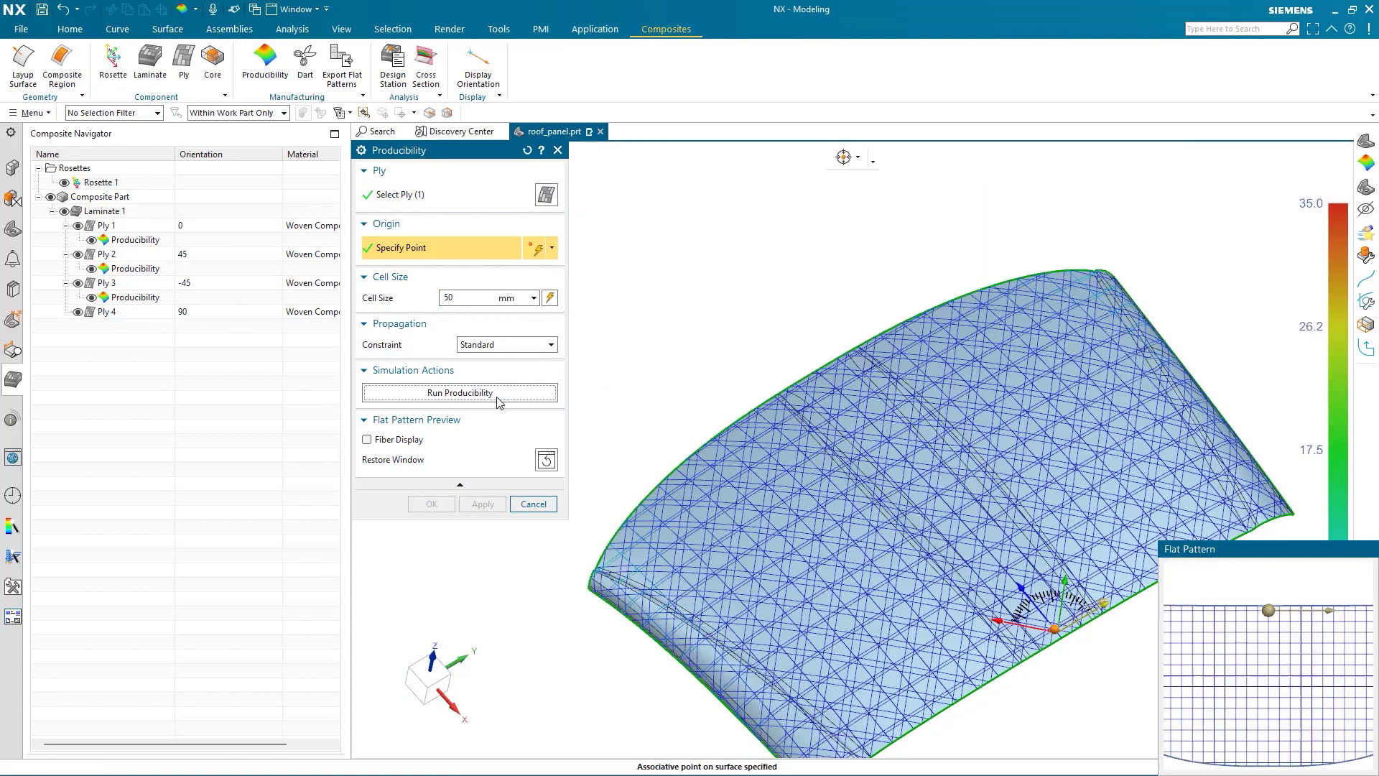
{"action": "left_click", "coordinate": [433, 505]}
- Hide the producibility results of Plies 1, 2 and 3 and examine the Ply 4 fiber grid at the panel's corner
{"action": "middle_click_drag", "start_coordinate": [542, 540], "coordinate": [554, 492]}
{"action": "left_click", "coordinate": [91, 298]}
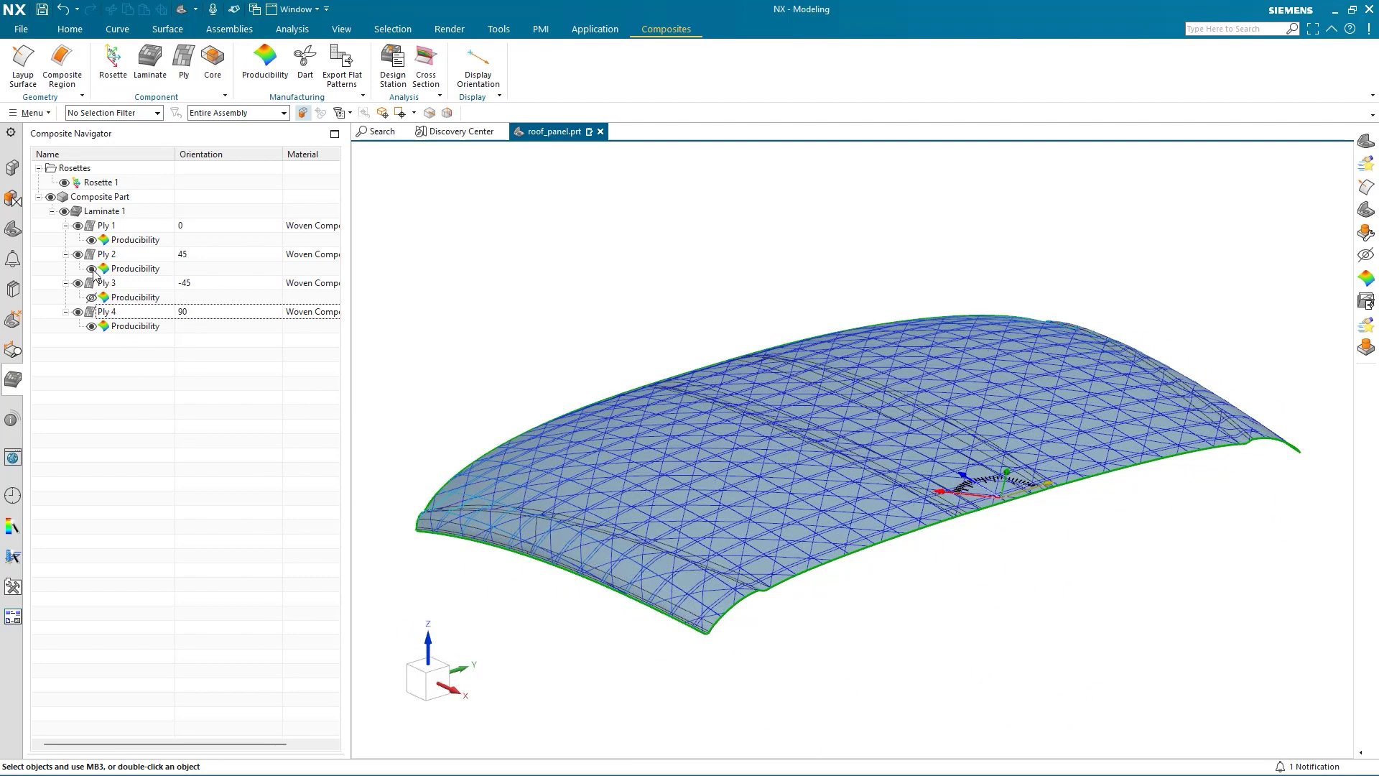
{"action": "left_click", "coordinate": [91, 269]}
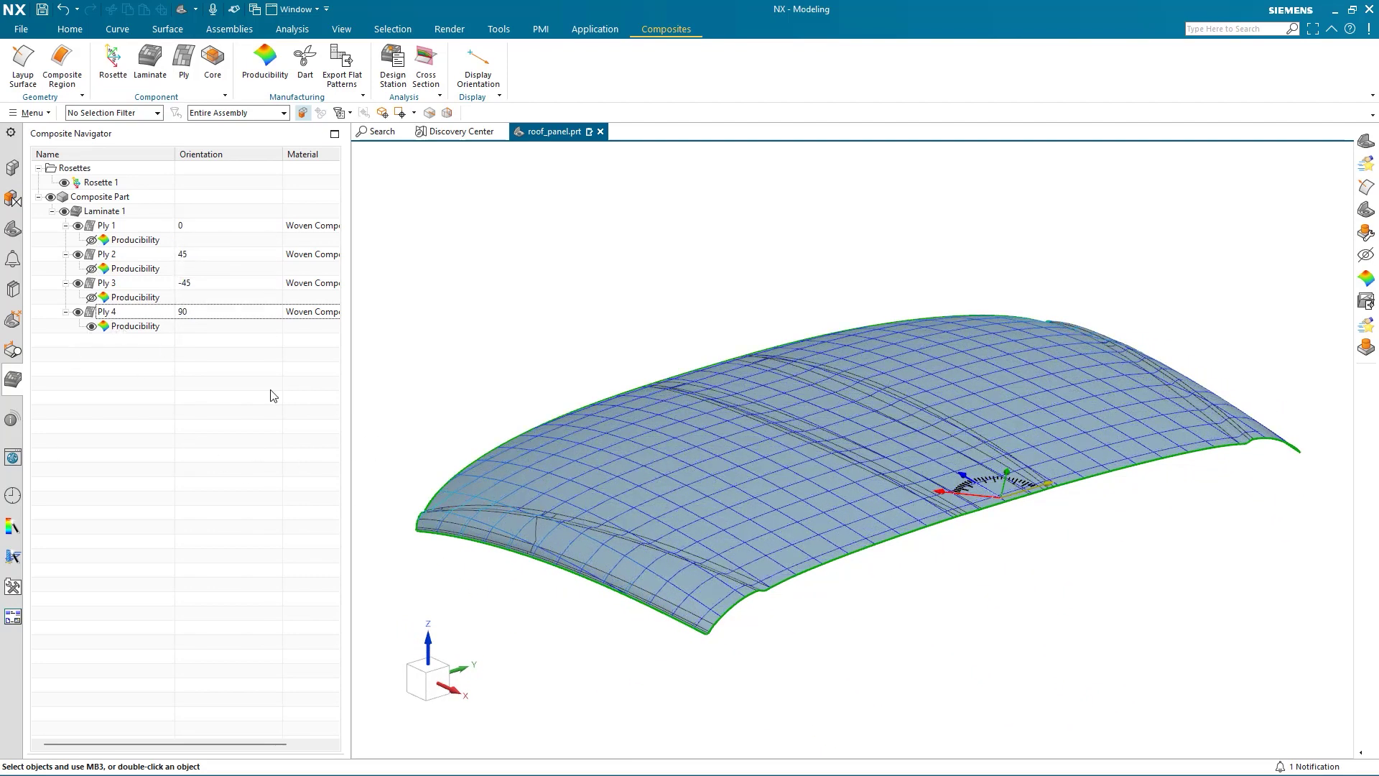
{"action": "scroll", "coordinate": [427, 514], "scroll_direction": "down", "scroll_amount": 6}
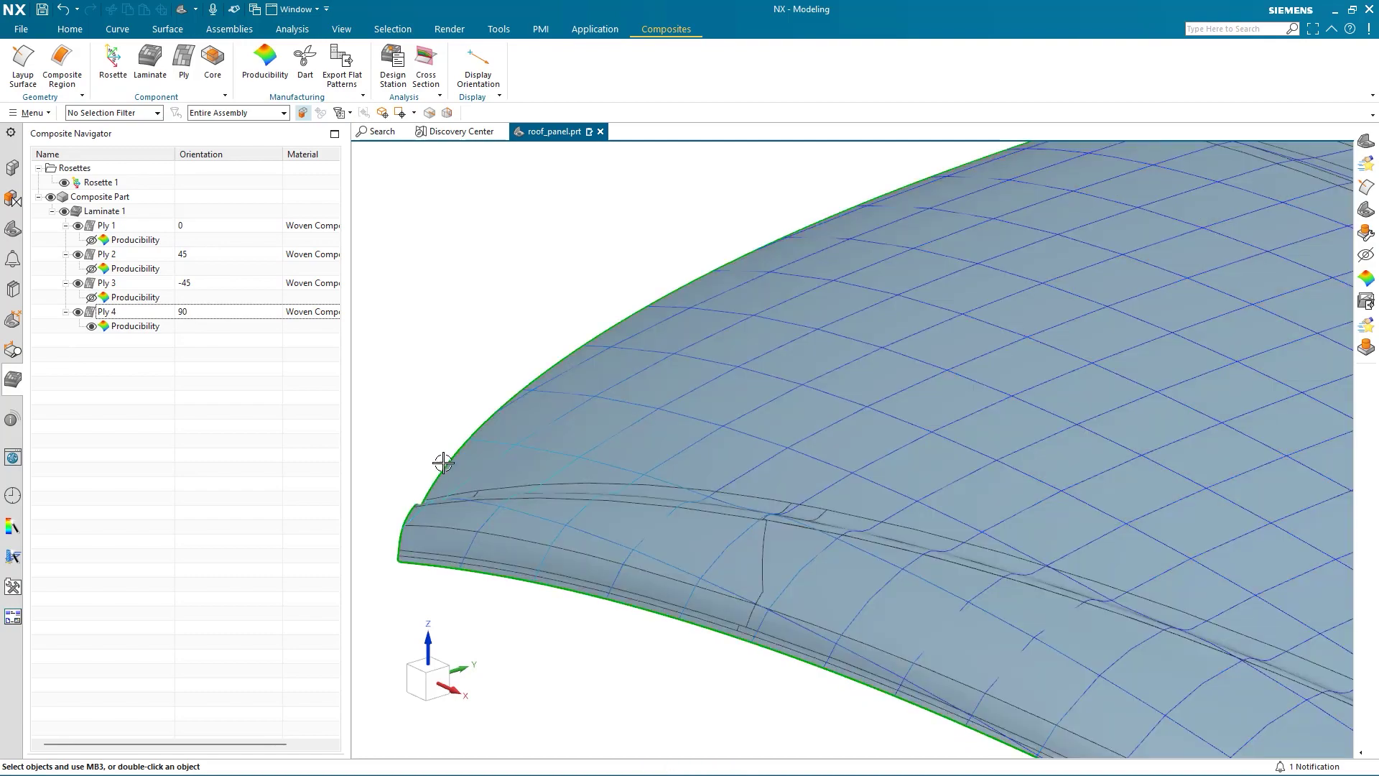
{"action": "middle_click_drag", "start_coordinate": [443, 462], "coordinate": [460, 561]}
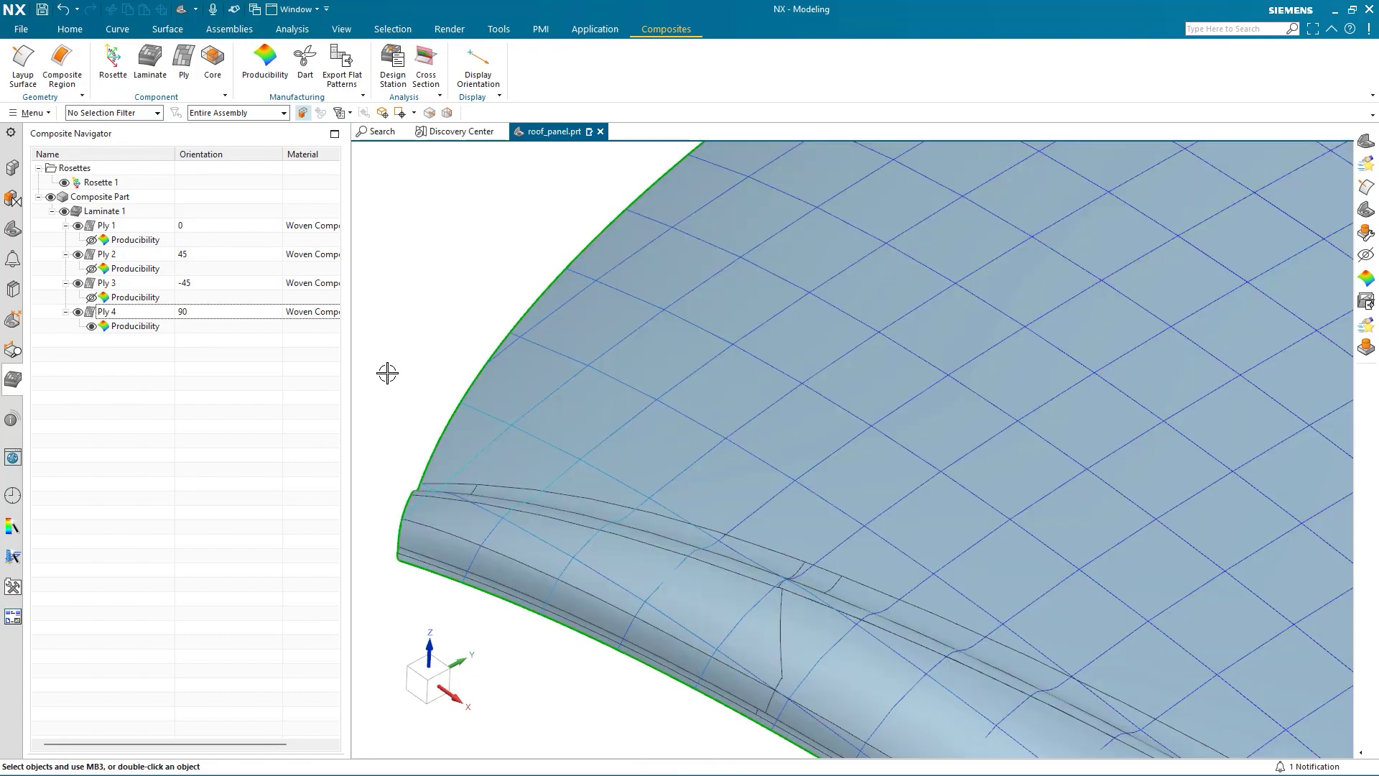
{"action": "key", "text": "ctrl+f"}
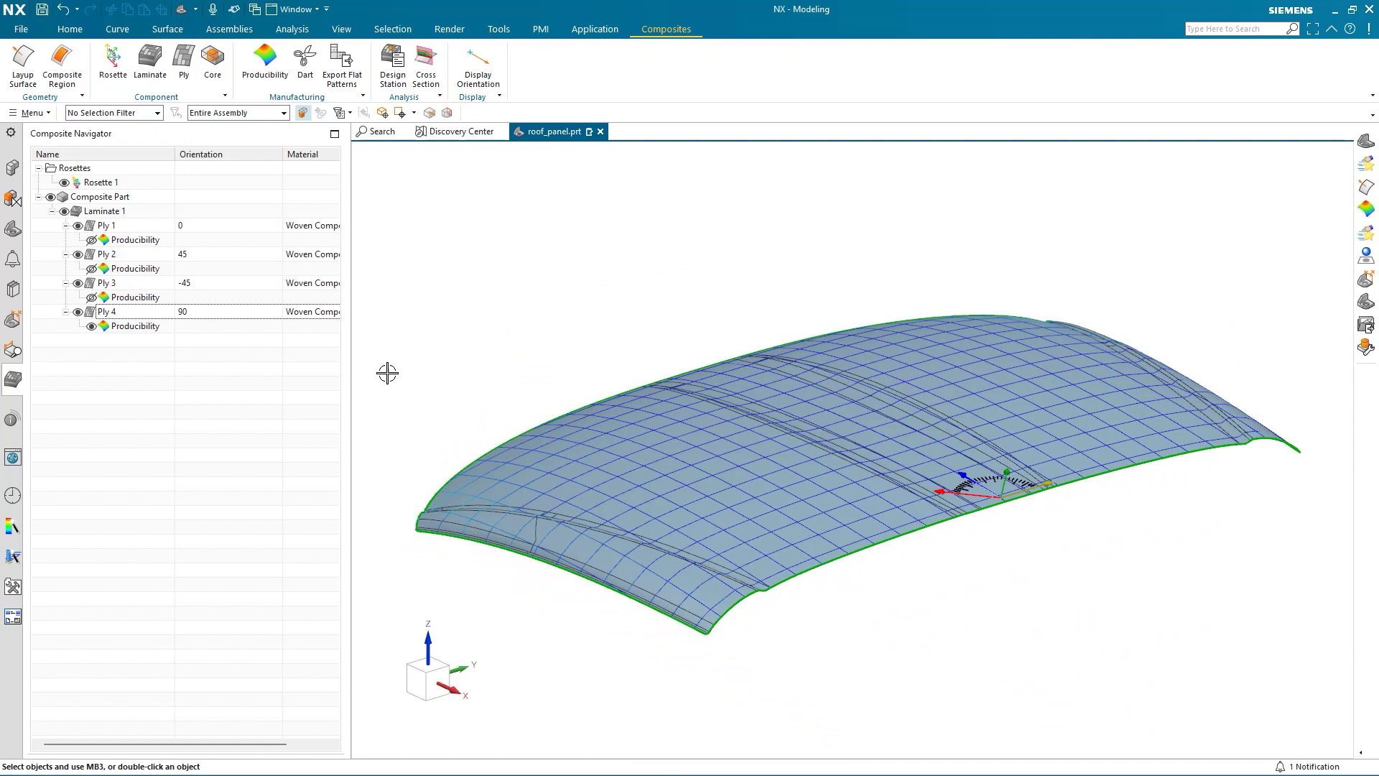